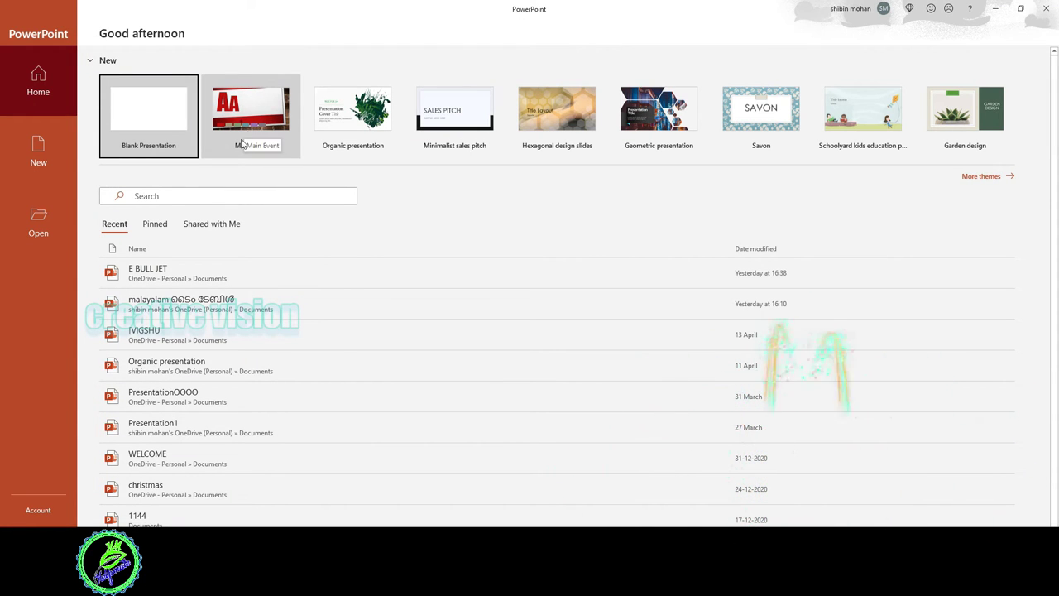
# Step: Browse the full template gallery and create Presentation1 from the Main Event template
pyautogui.click(973, 180)
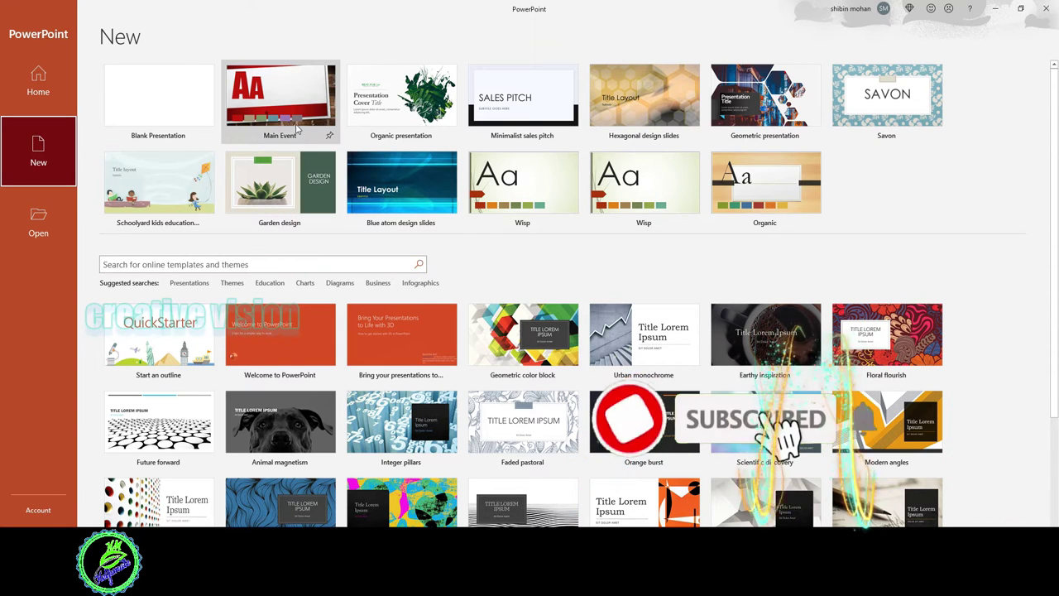
pyautogui.scroll(-1, 522, 440)
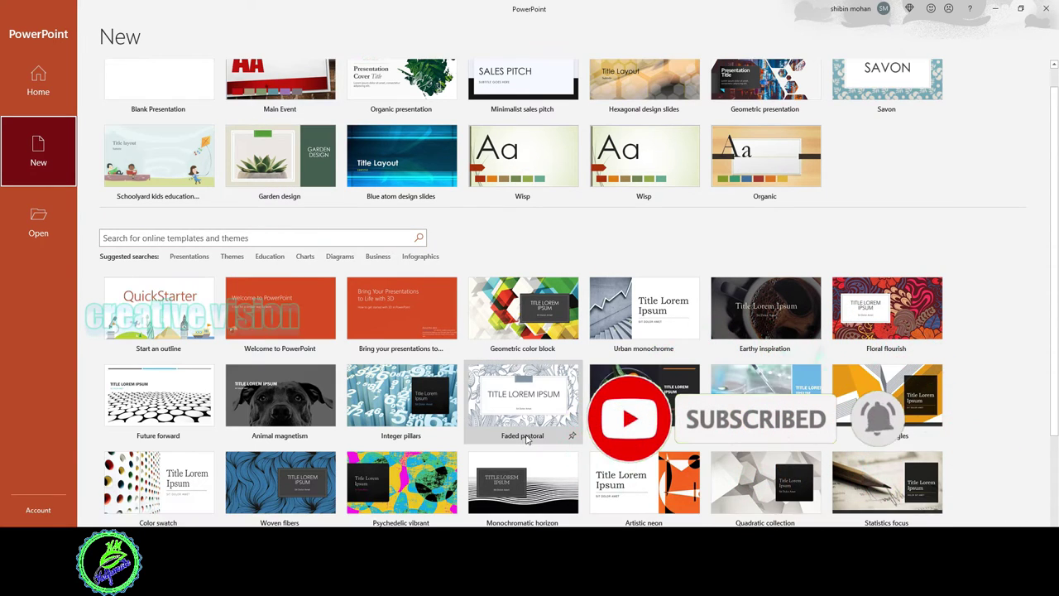
pyautogui.scroll(-4, 526, 440)
pyautogui.scroll(-2, 528, 438)
pyautogui.scroll(-1, 530, 436)
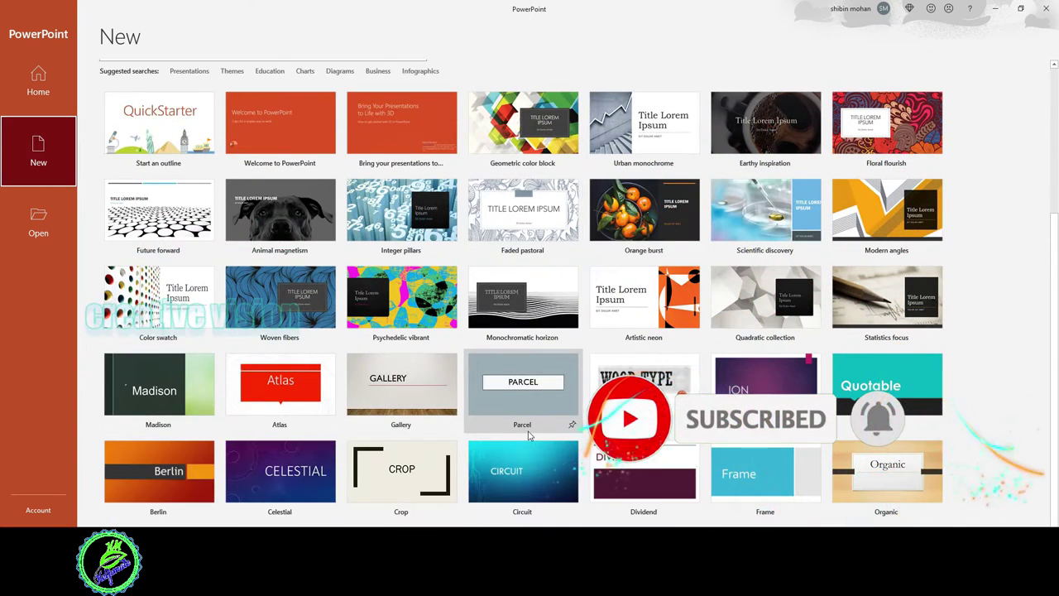
pyautogui.scroll(1, 528, 436)
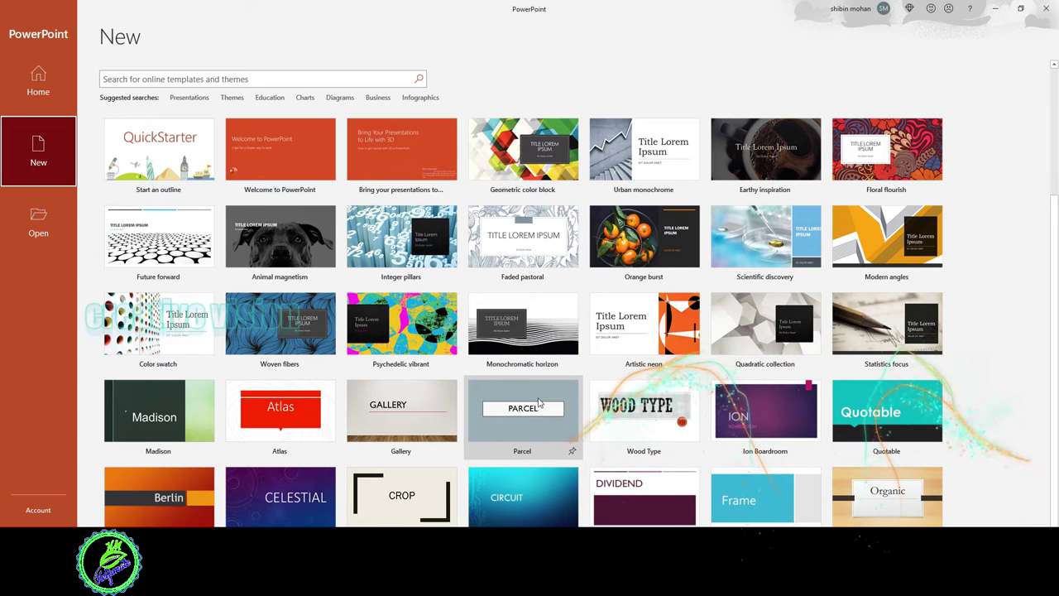
pyautogui.scroll(2, 538, 403)
pyautogui.scroll(1, 537, 401)
pyautogui.scroll(1, 538, 399)
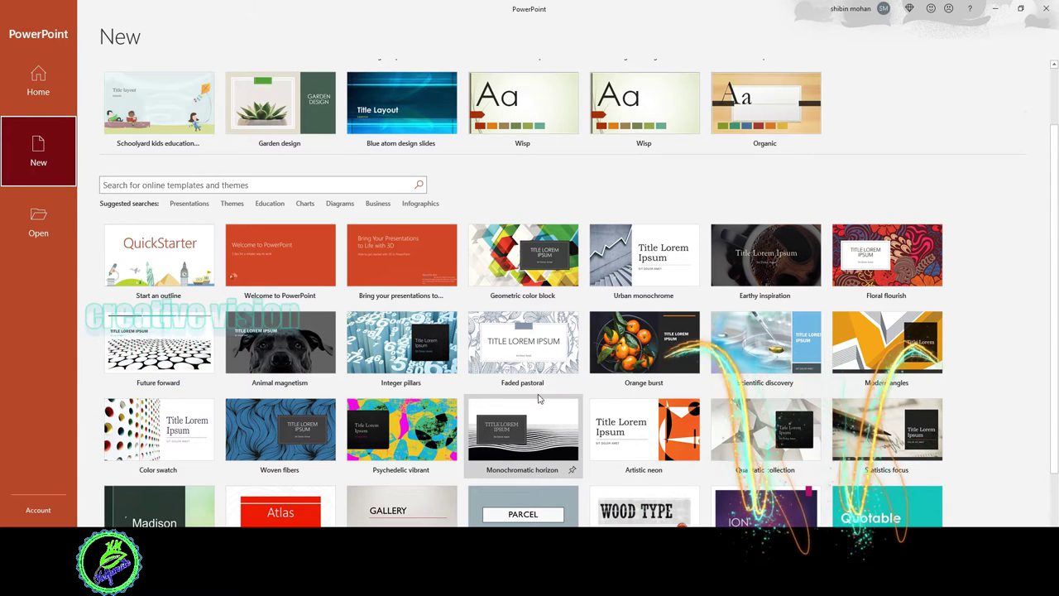
pyautogui.scroll(3, 538, 400)
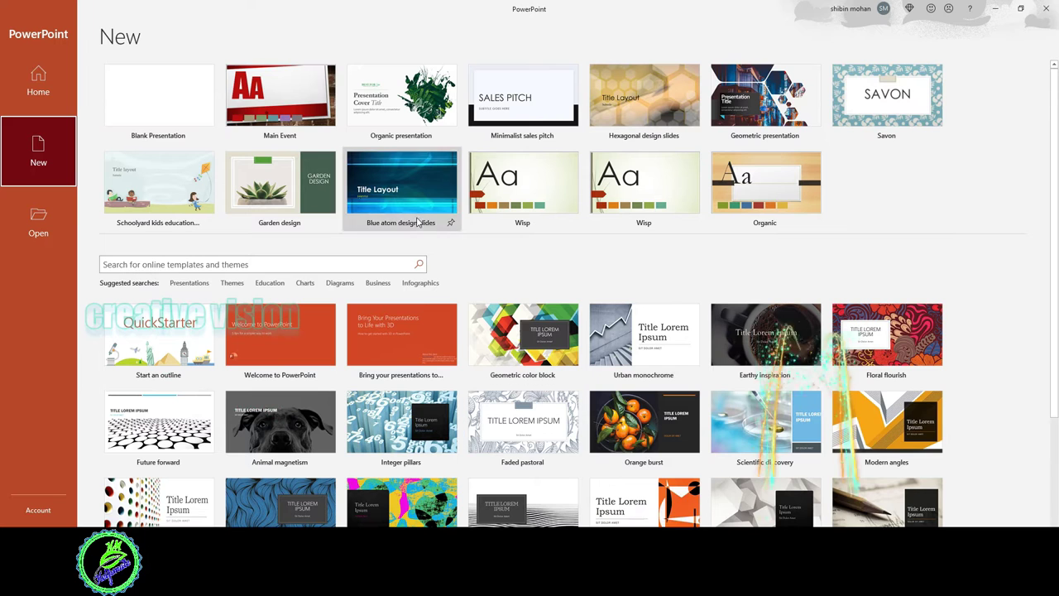
pyautogui.click(282, 116)
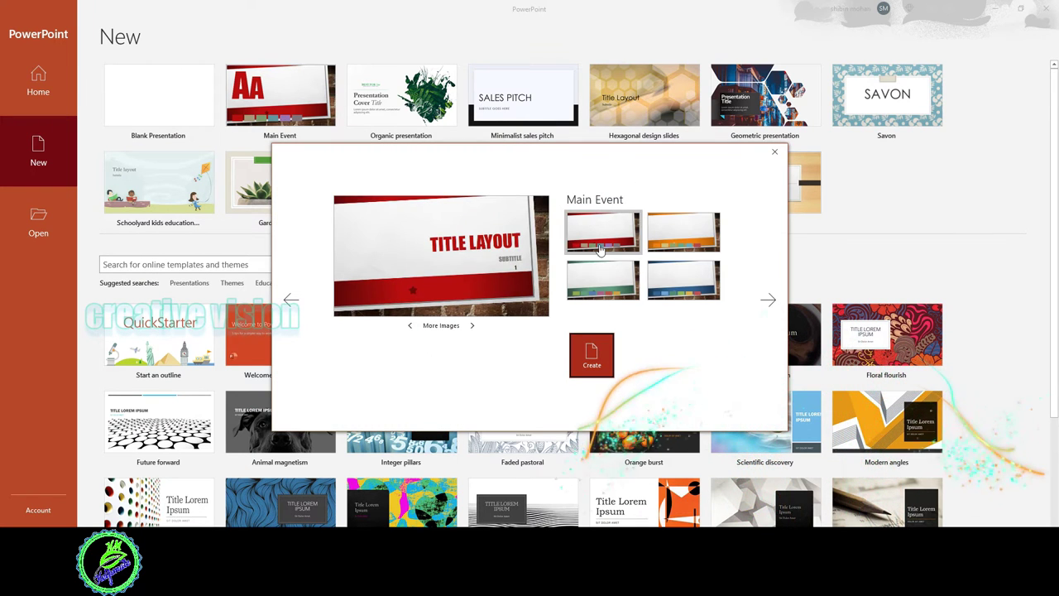
pyautogui.click(592, 354)
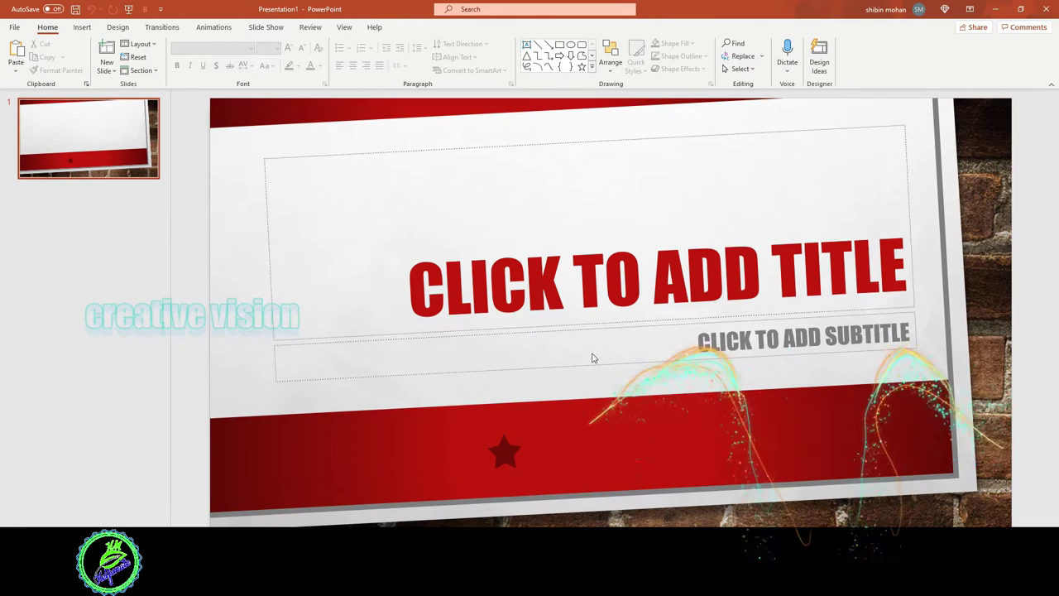
# Step: Cut both the title and subtitle placeholders off the Main Event slide
pyautogui.click(577, 142)
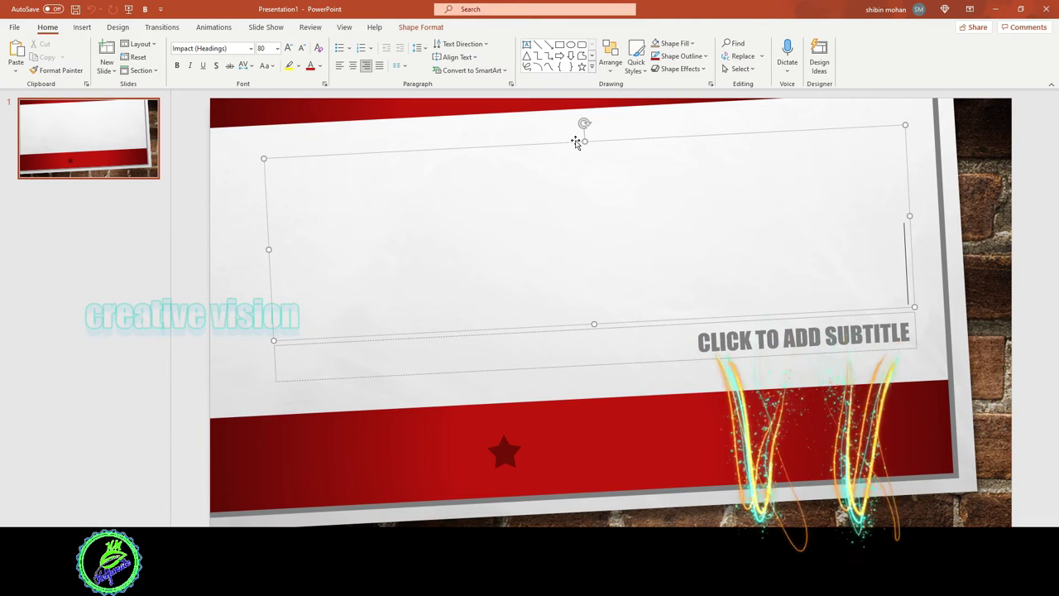
pyautogui.rightClick(584, 141)
pyautogui.click(593, 148)
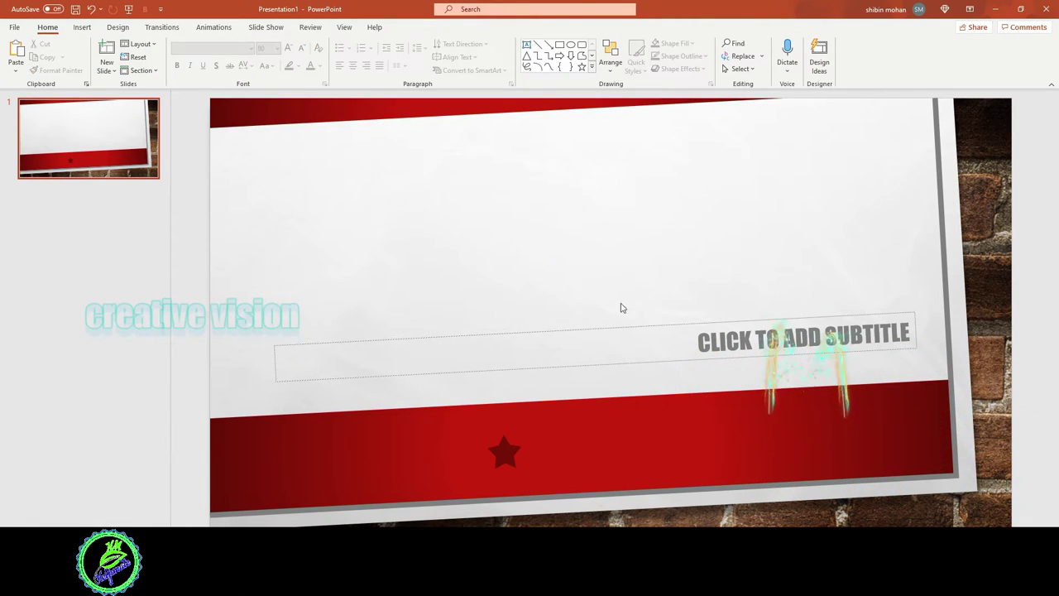
pyautogui.click(625, 329)
pyautogui.rightClick(626, 331)
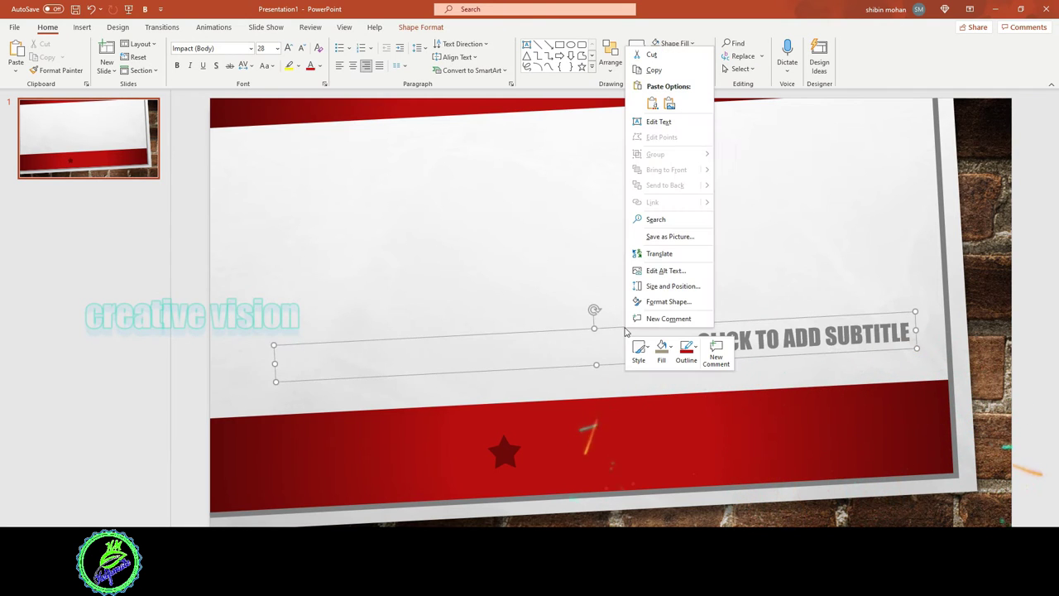
pyautogui.click(651, 54)
pyautogui.click(80, 27)
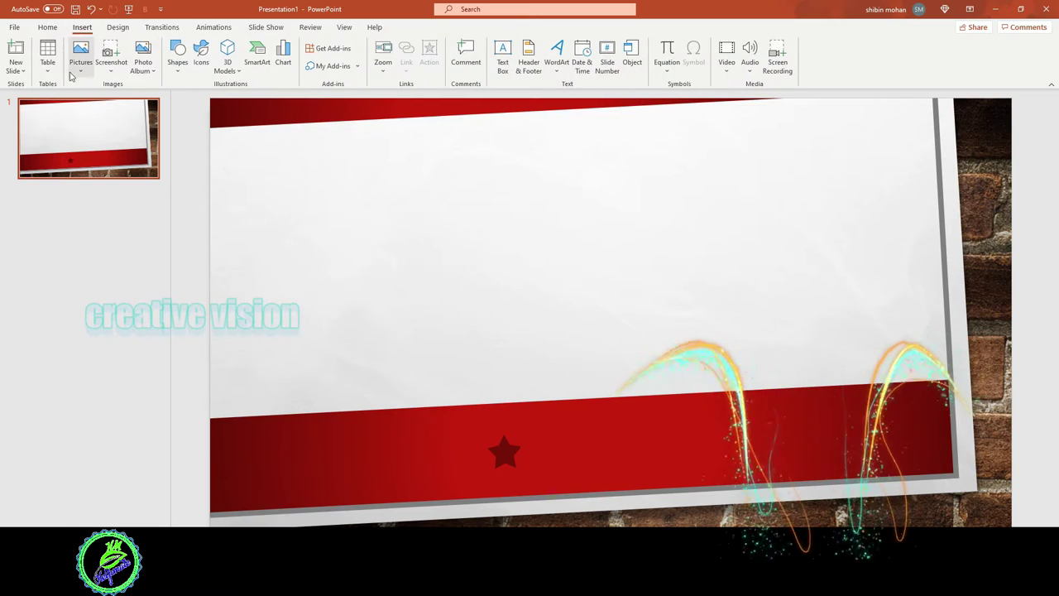
# Step: Insert the photo IMG_0791 from this device and shrink it down
pyautogui.click(80, 54)
pyautogui.click(108, 97)
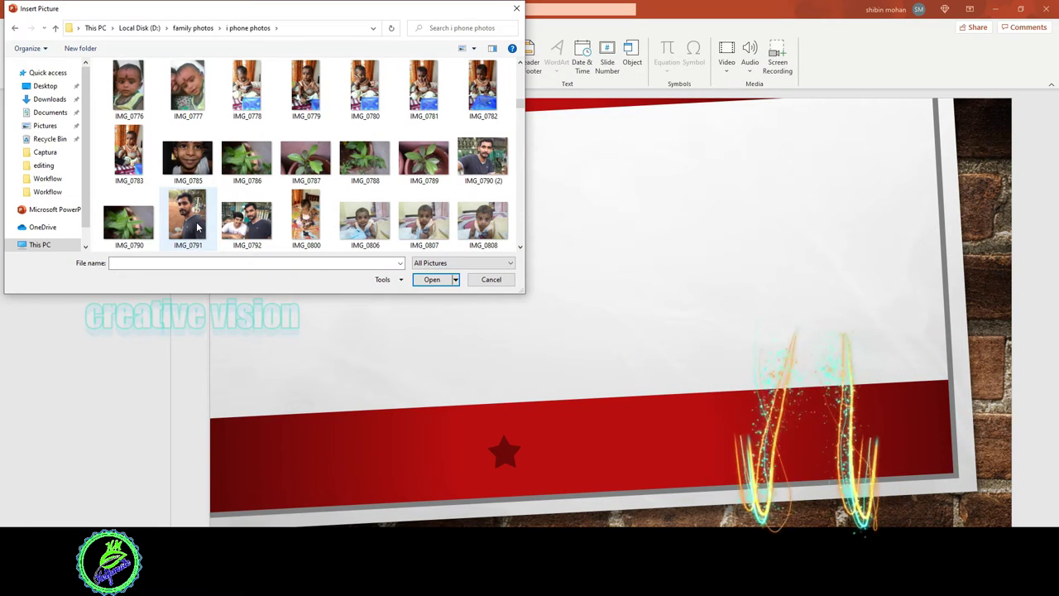
pyautogui.click(197, 227)
pyautogui.click(430, 279)
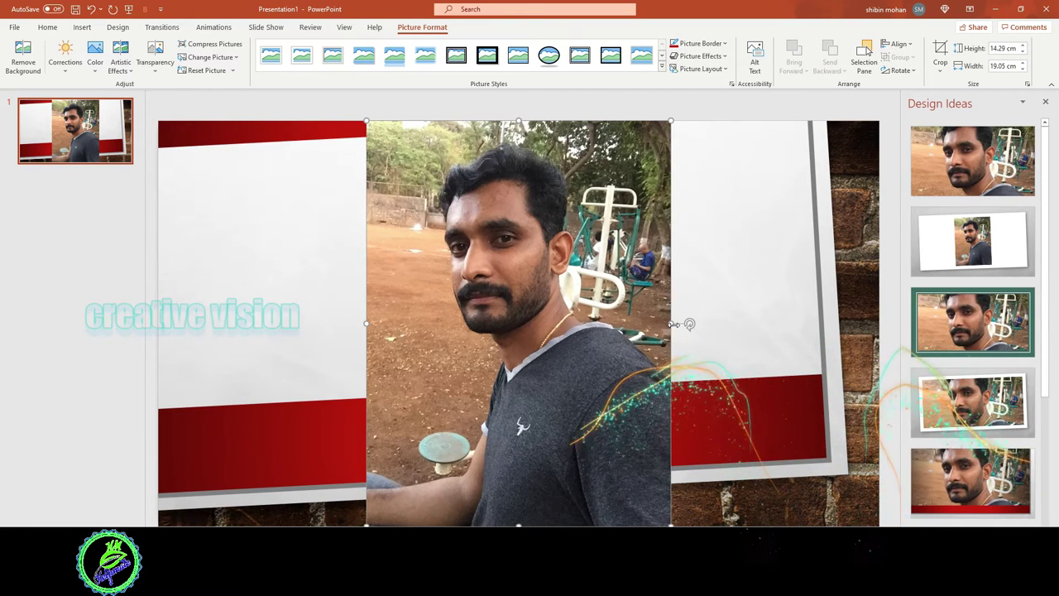
pyautogui.moveTo(671, 527); pyautogui.dragTo(599, 431)
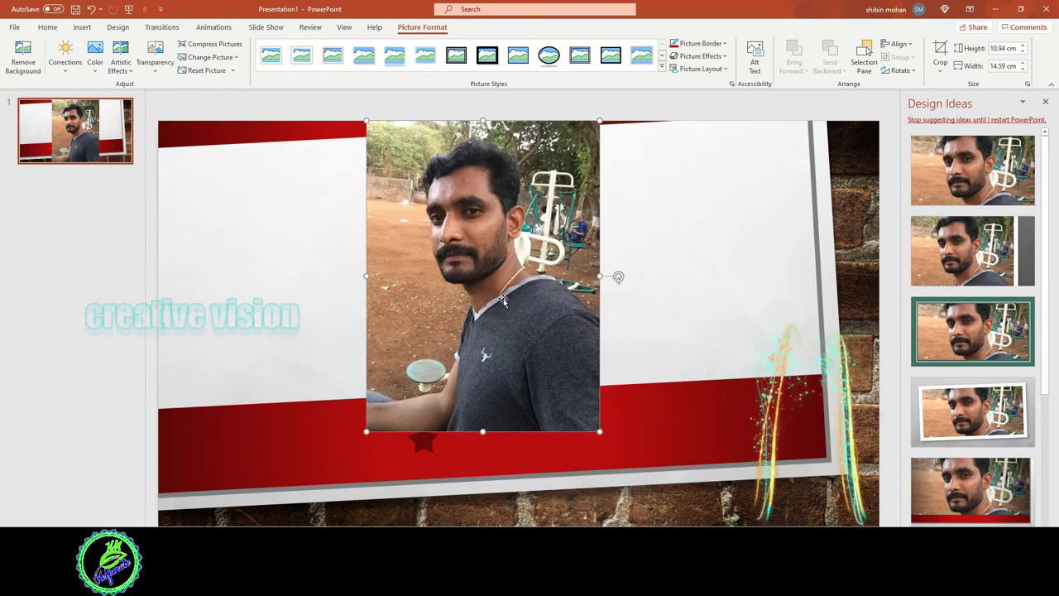
# Step: Apply the tilted, rounded Bevel Perspective style to the photo and move it left
pyautogui.rightClick(478, 256)
pyautogui.click(490, 236)
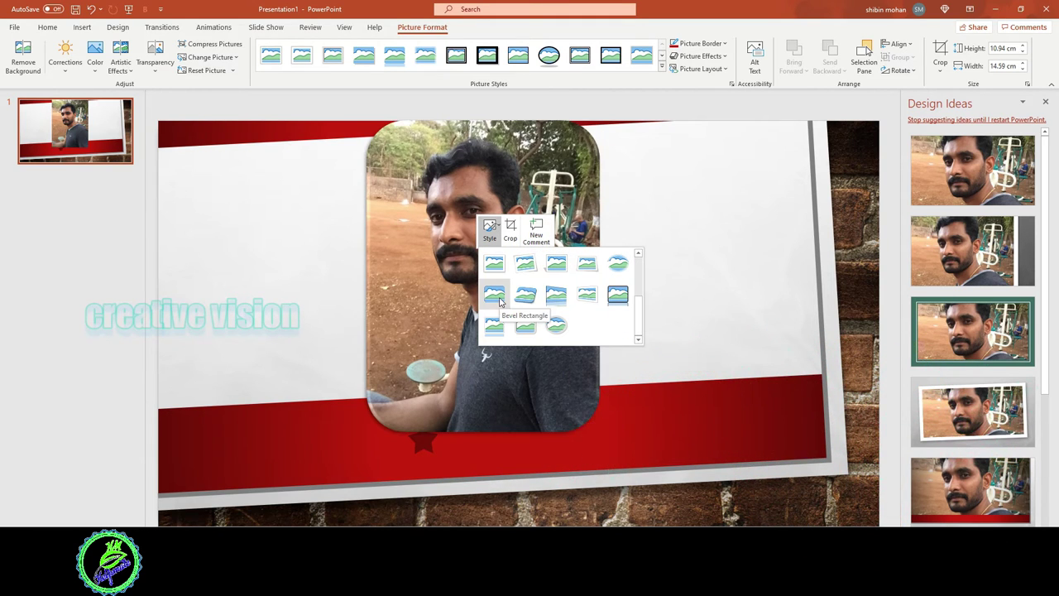
pyautogui.click(525, 295)
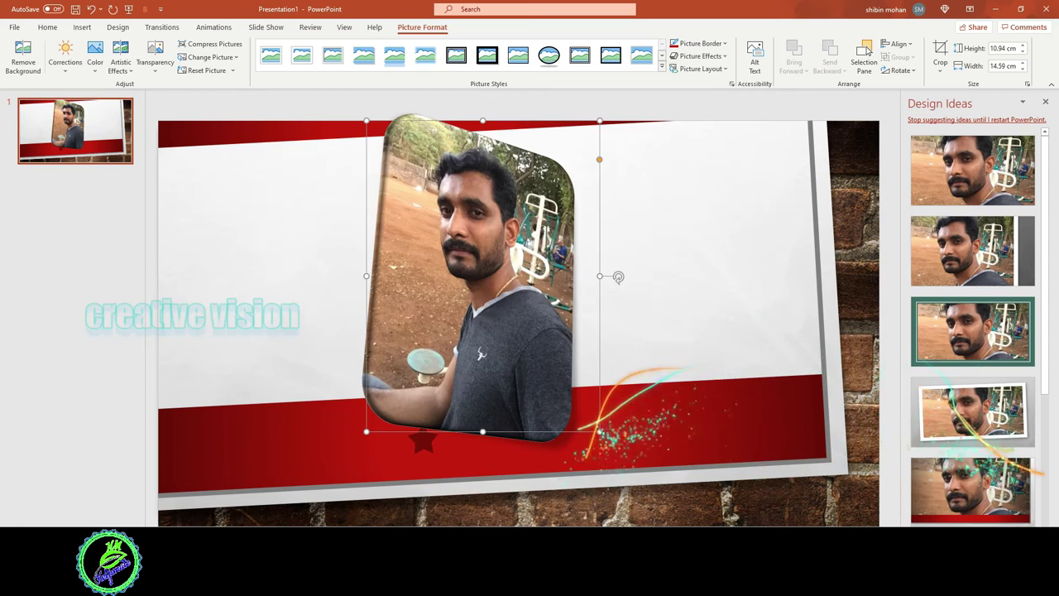
pyautogui.moveTo(599, 431); pyautogui.dragTo(662, 513)
pyautogui.moveTo(586, 356); pyautogui.dragTo(366, 356)
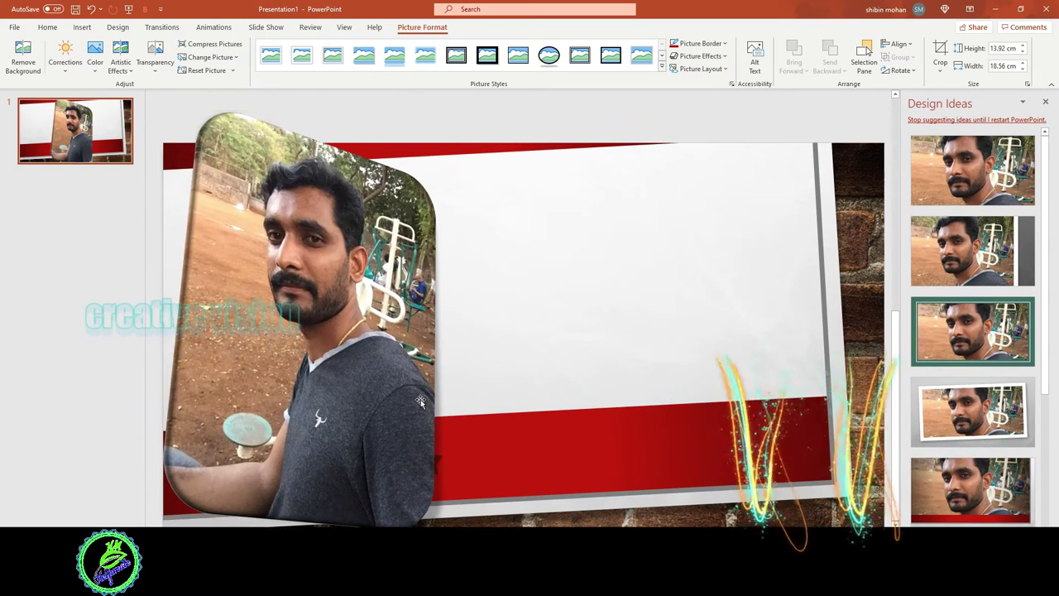
# Step: Close the Design Ideas pane and shrink the photo slightly to fit the slide
pyautogui.click(420, 401)
pyautogui.scroll(-3, 1026, 170)
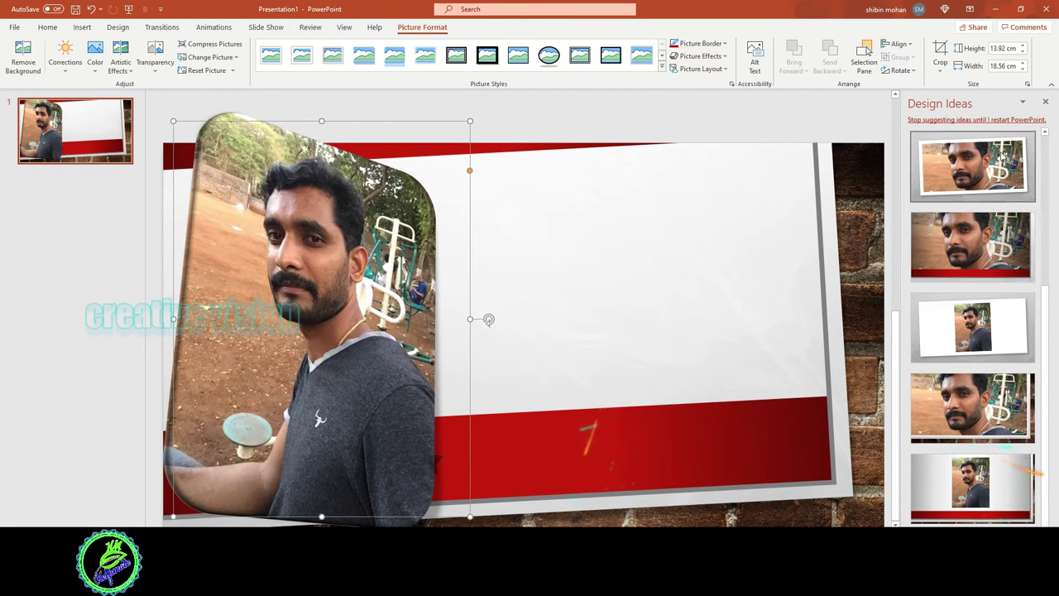
pyautogui.click(1046, 102)
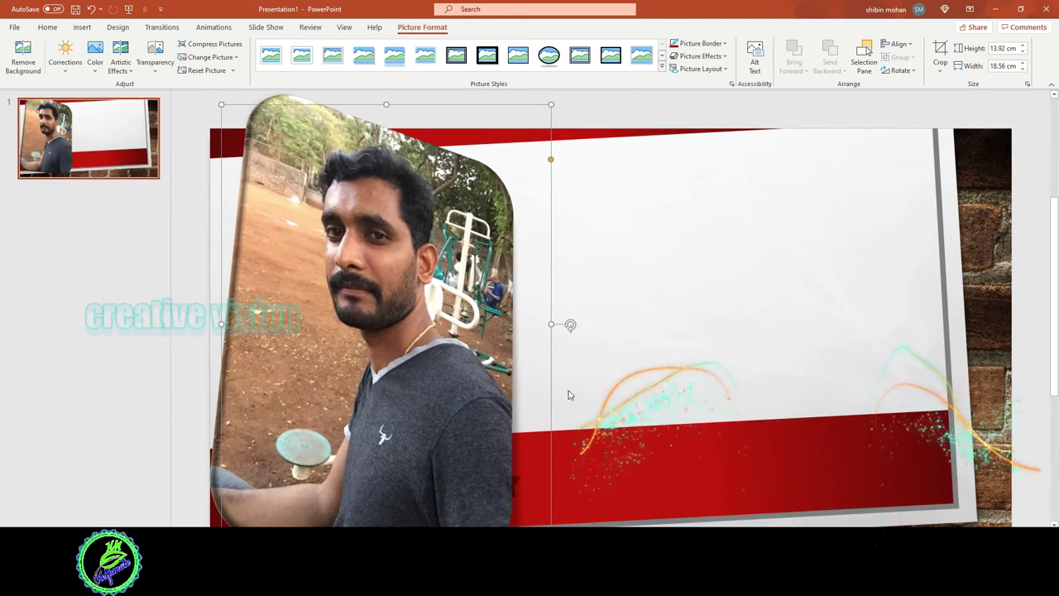
pyautogui.moveTo(551, 324); pyautogui.dragTo(499, 323)
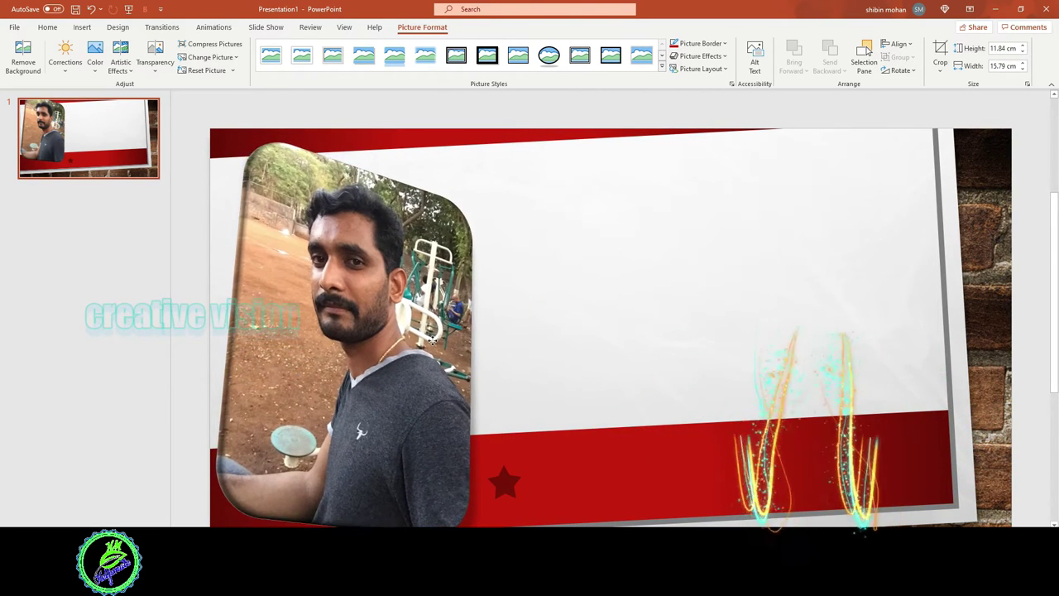
pyautogui.click(425, 338)
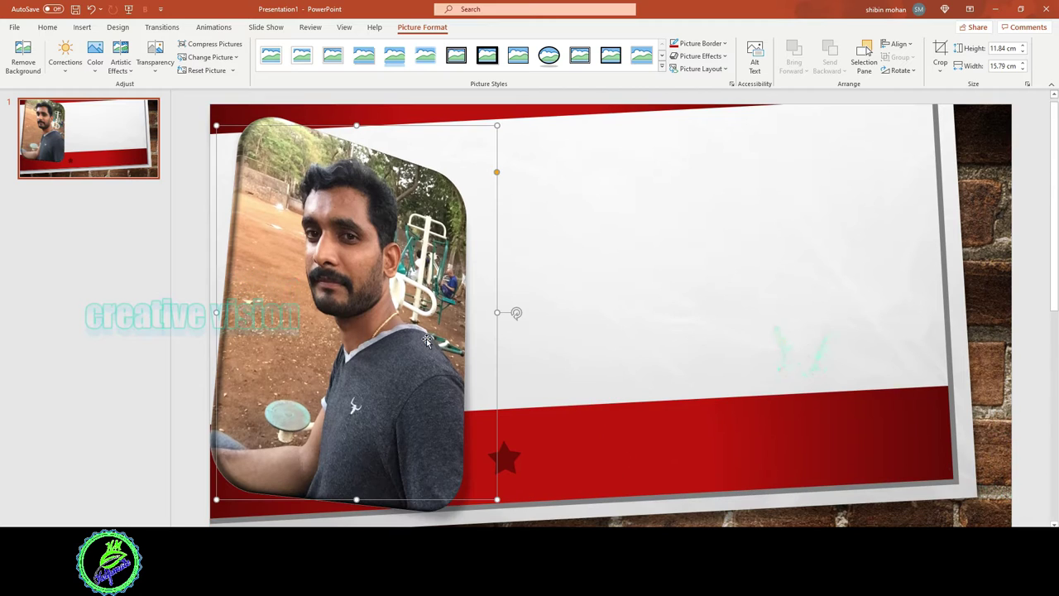
pyautogui.click(142, 294)
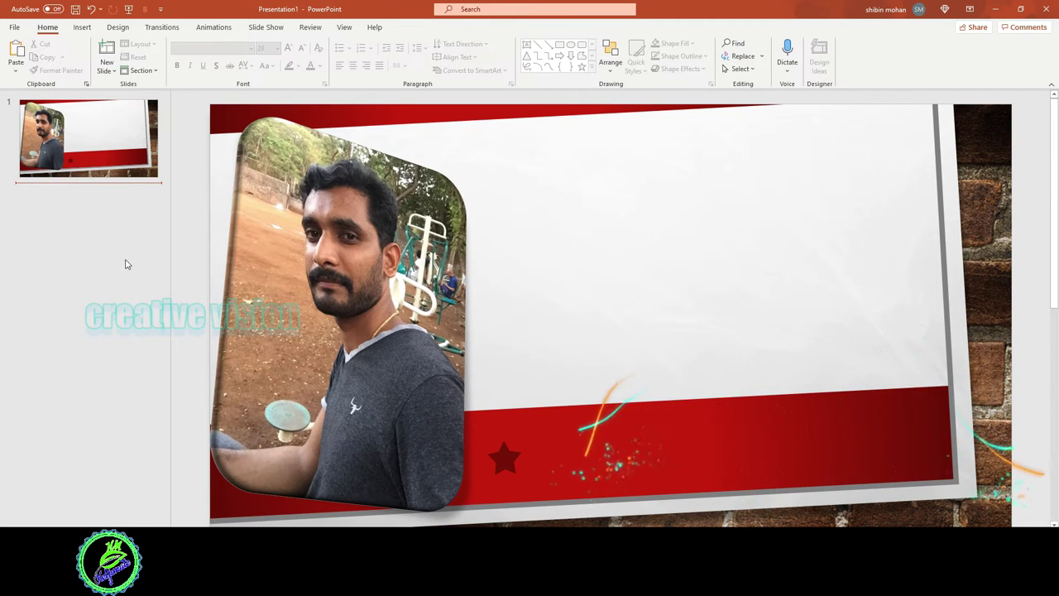
pyautogui.click(82, 27)
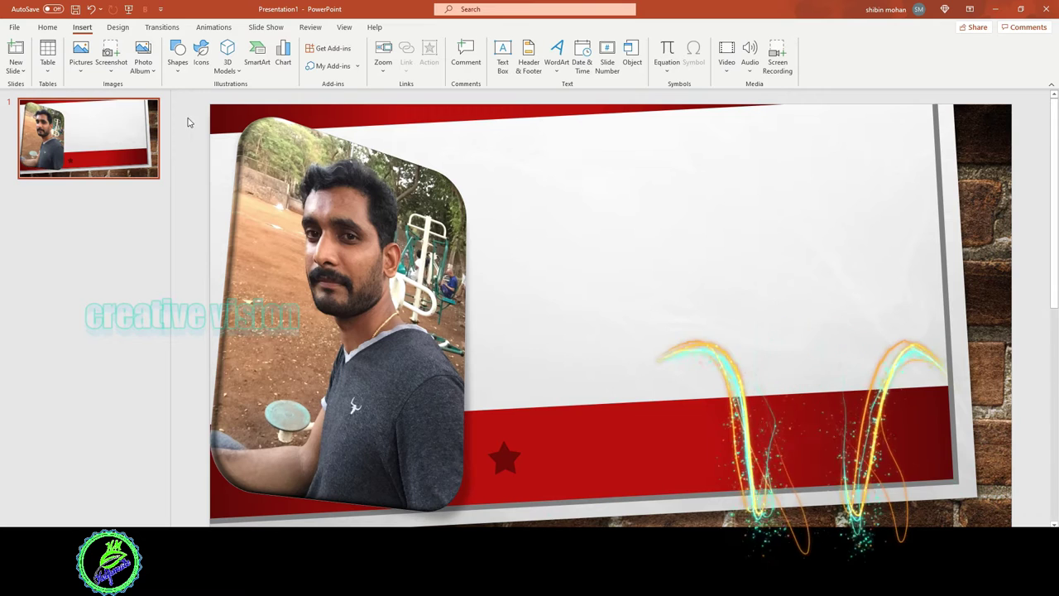
# Step: Add a WordArt text box and replace its placeholder with 'HOW TO MAKE'
pyautogui.click(562, 69)
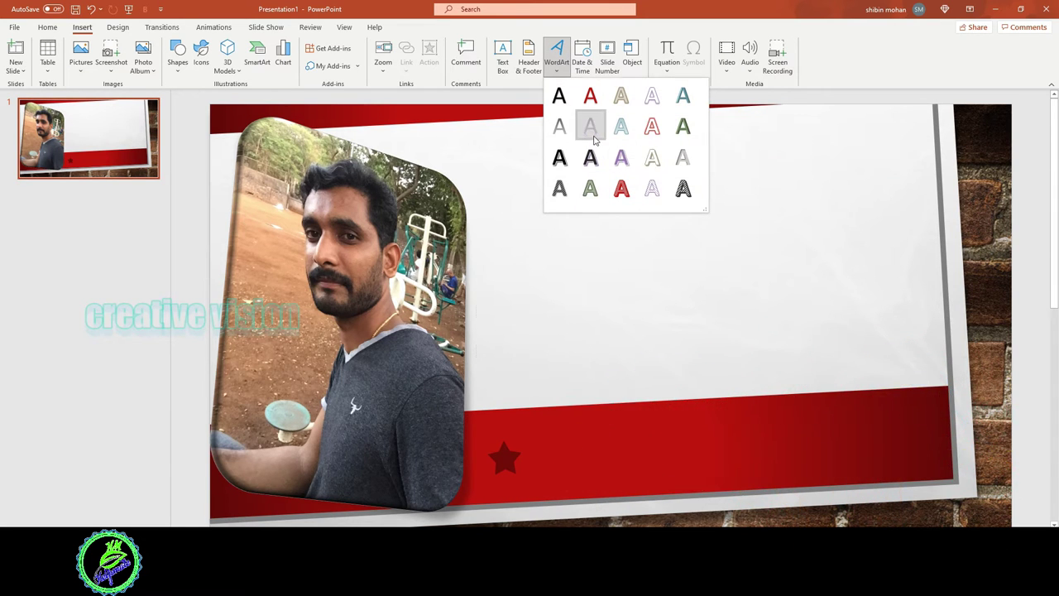
pyautogui.click(590, 125)
pyautogui.click(731, 338)
pyautogui.press('BackSpace')
pyautogui.press('BackSpace')
pyautogui.press('BackSpace')
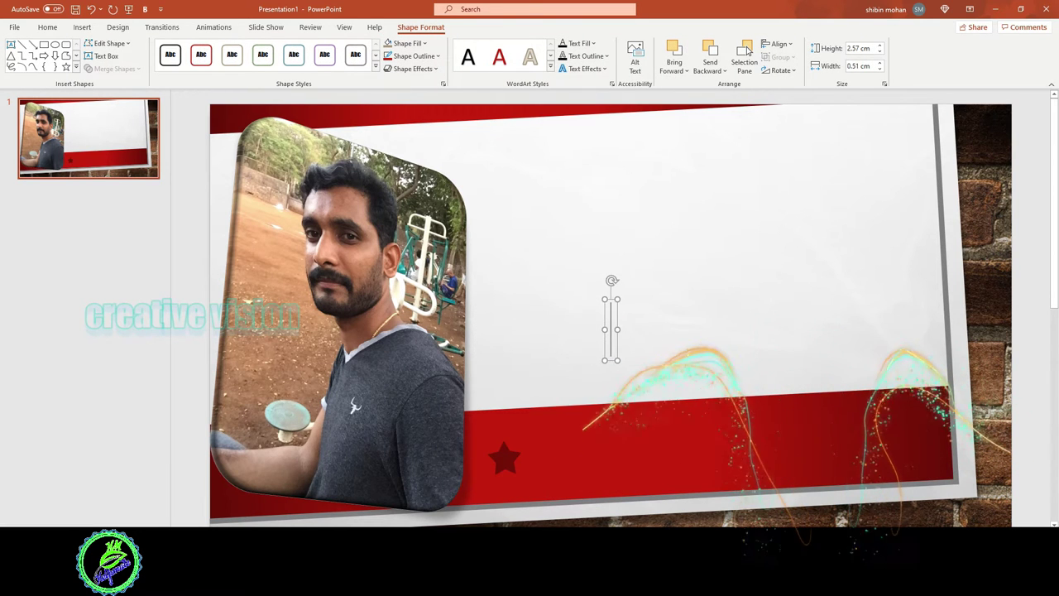
pyautogui.write('hw to make')
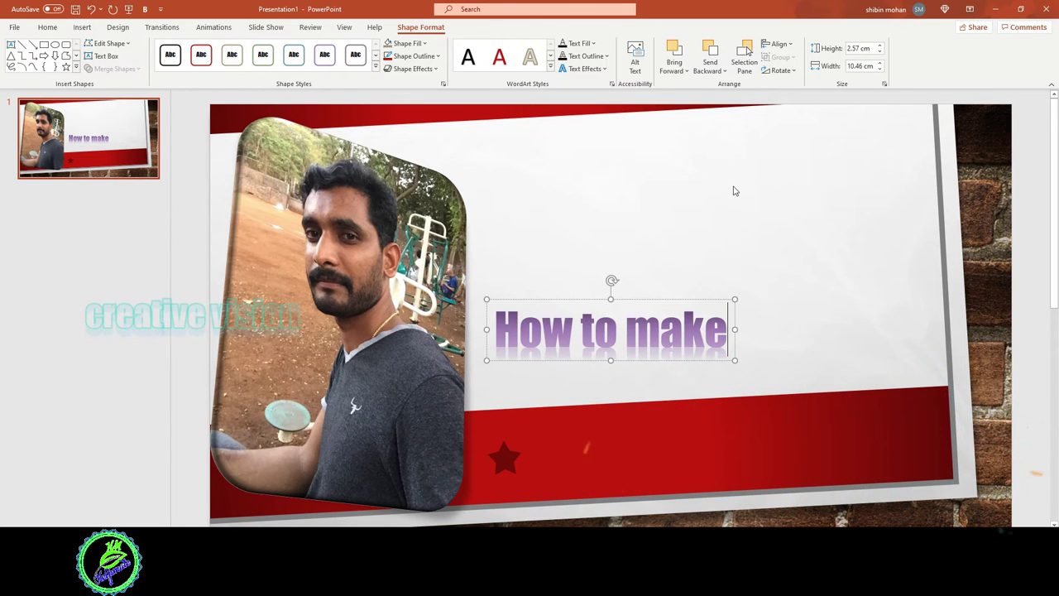
# Step: Set the title in the Algerian font and drag it to the top of the slide
pyautogui.moveTo(494, 329); pyautogui.dragTo(735, 335)
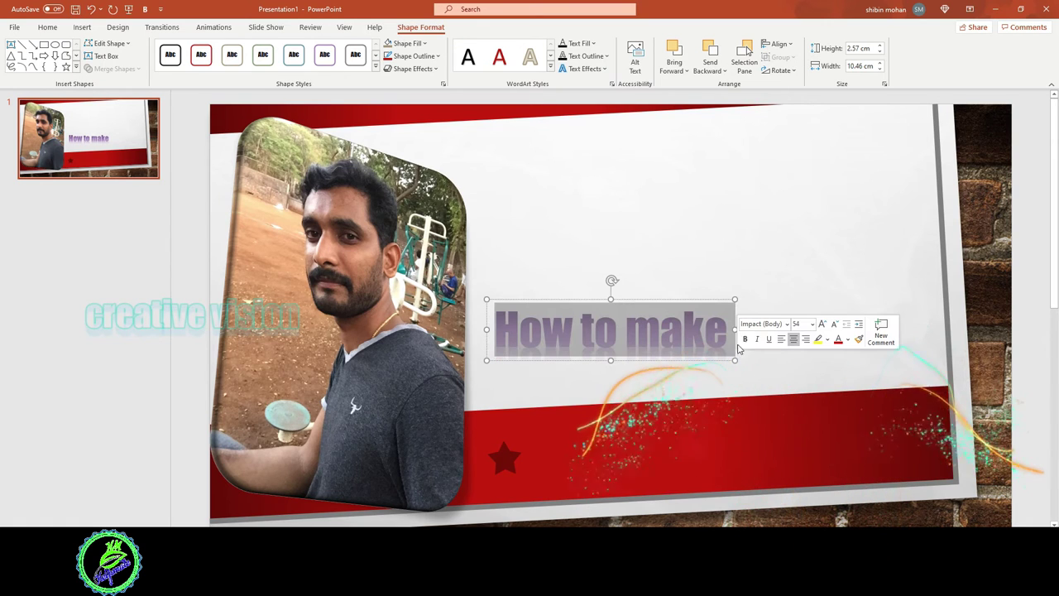
pyautogui.click(786, 324)
pyautogui.scroll(-3, 782, 244)
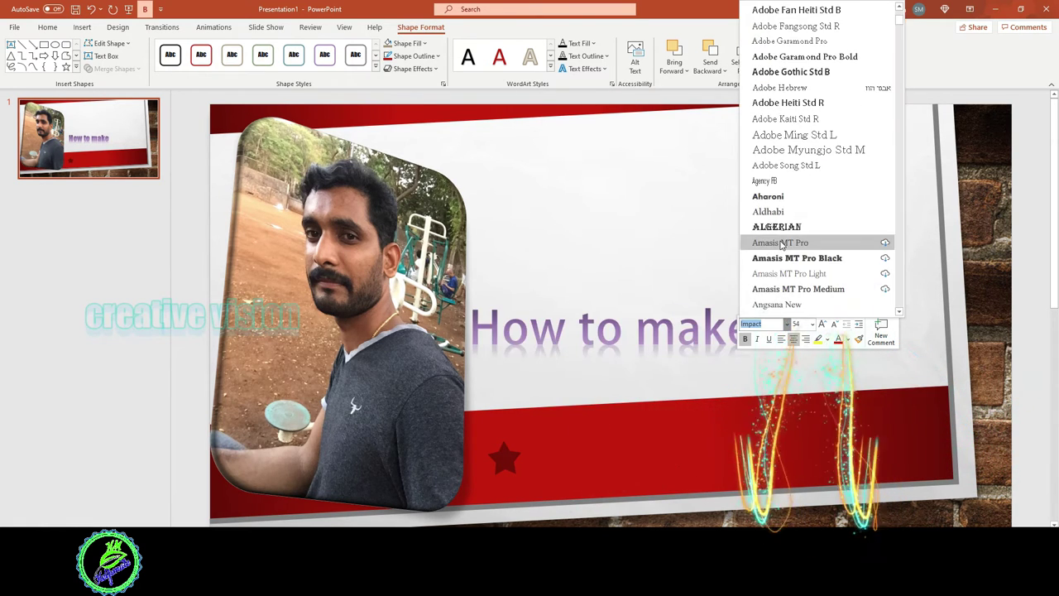
pyautogui.click(780, 228)
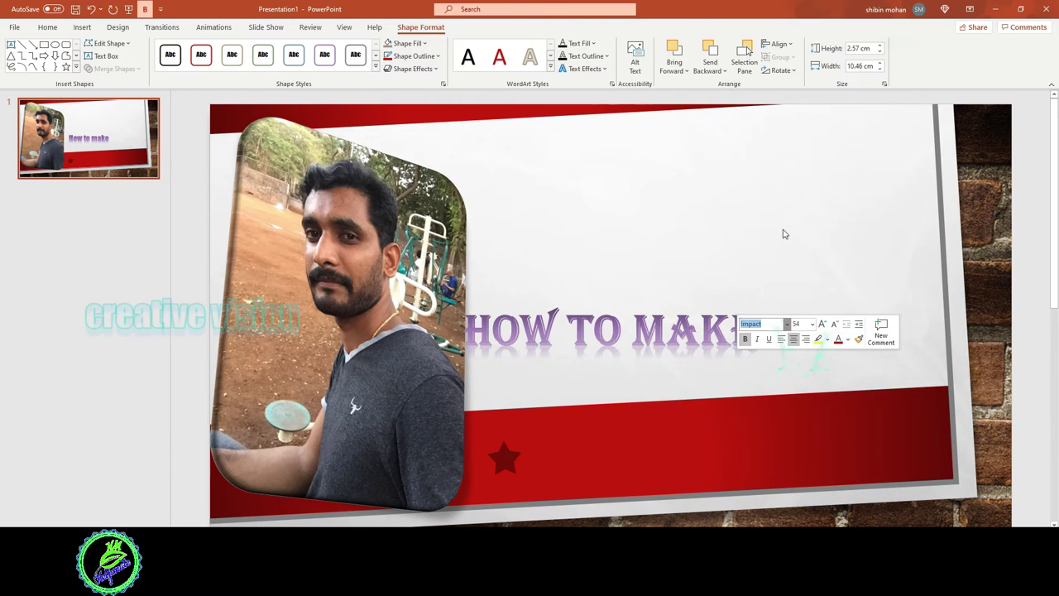
pyautogui.moveTo(679, 307)
pyautogui.mouseDown()
pyautogui.moveTo(687, 147)
pyautogui.moveTo(676, 134)
pyautogui.mouseUp()
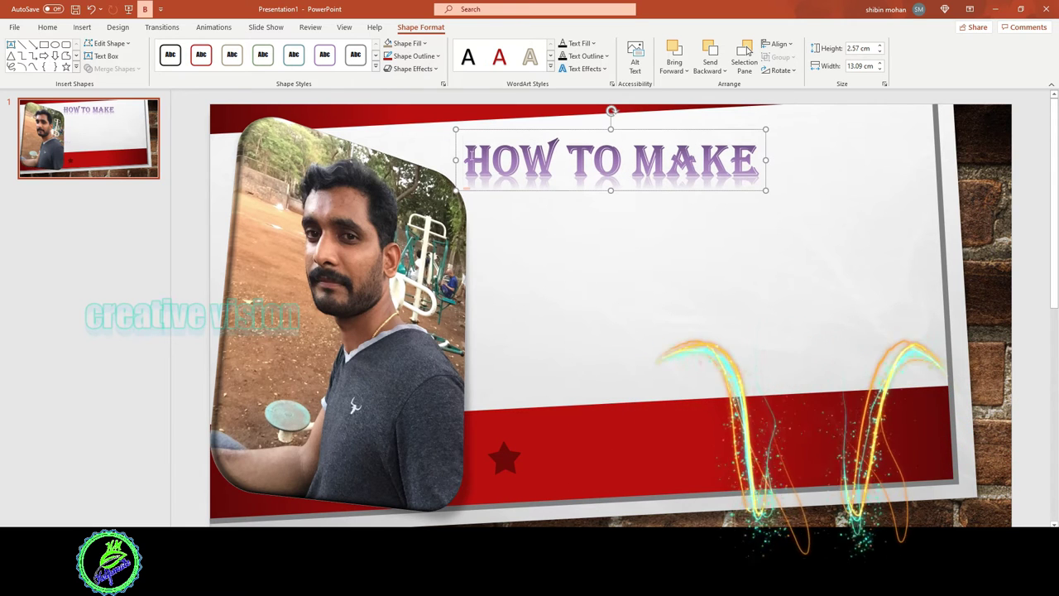
# Step: Recolour the 'HOW TO MAKE' text a custom magenta pink from More Colors
pyautogui.moveTo(465, 161); pyautogui.dragTo(801, 176)
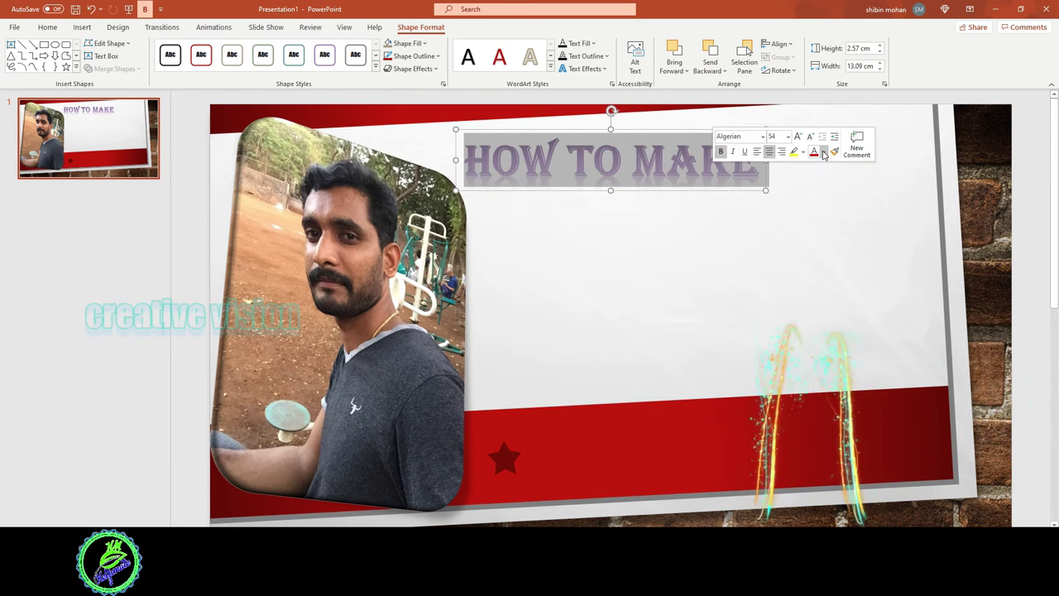
pyautogui.click(824, 155)
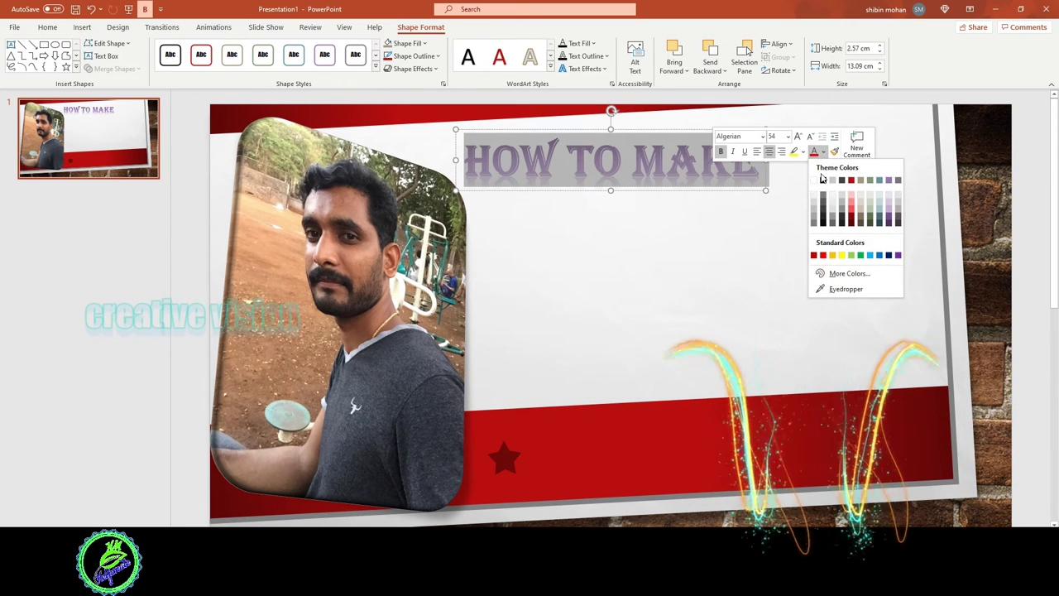
pyautogui.click(827, 273)
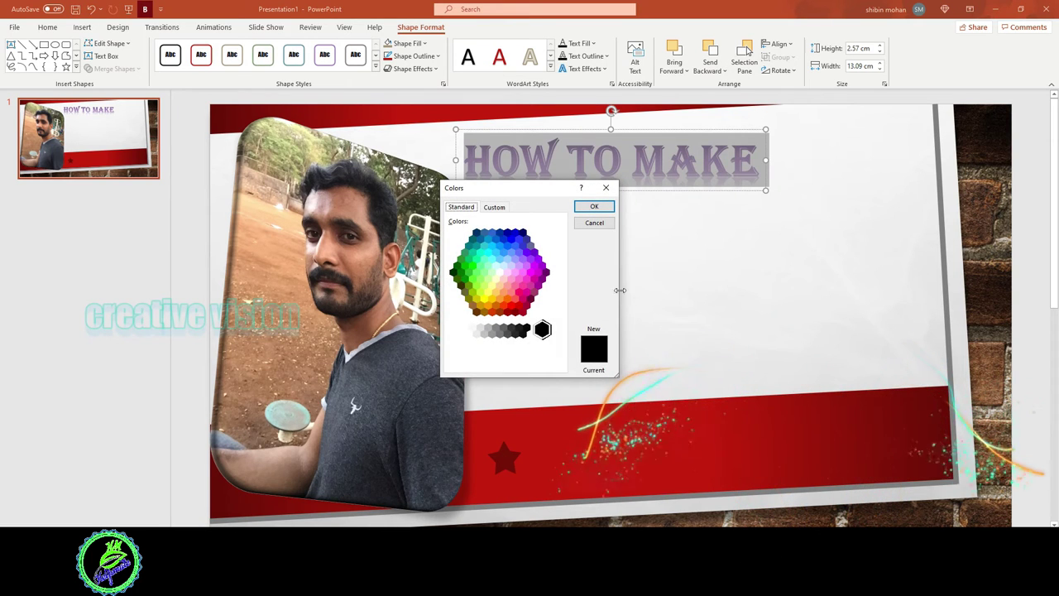
pyautogui.click(527, 280)
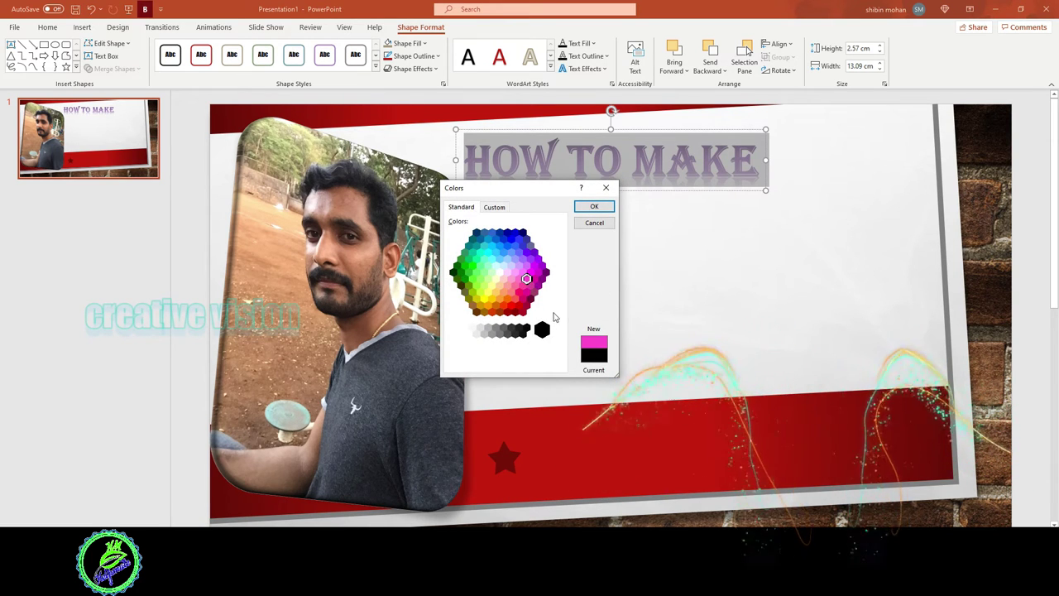
pyautogui.click(593, 208)
pyautogui.click(596, 276)
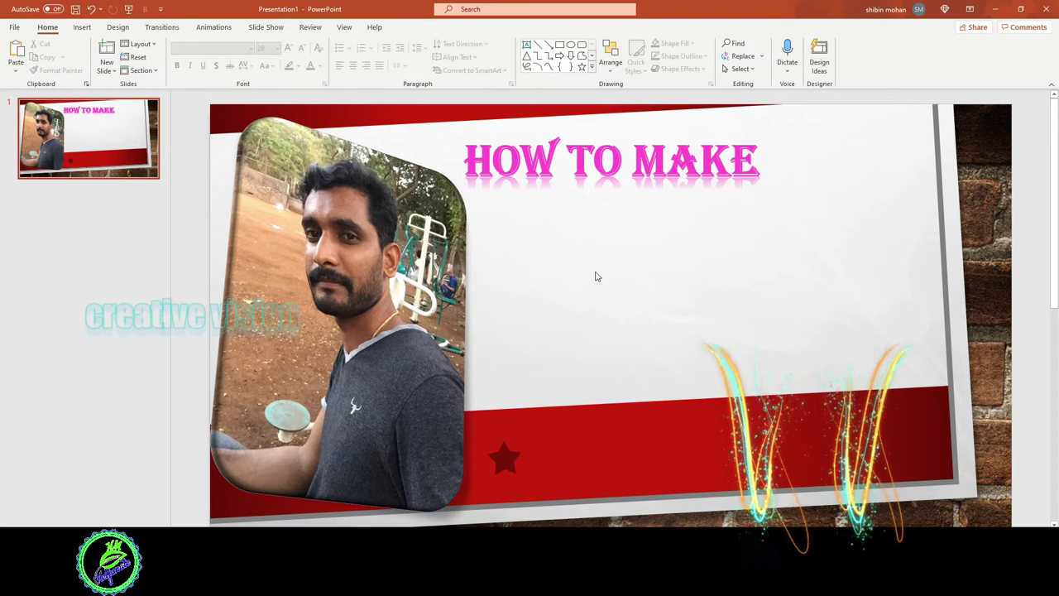
pyautogui.click(82, 27)
# Step: Insert a plain first-style WordArt box and replace its placeholder text with 'thumbnail'
pyautogui.click(556, 57)
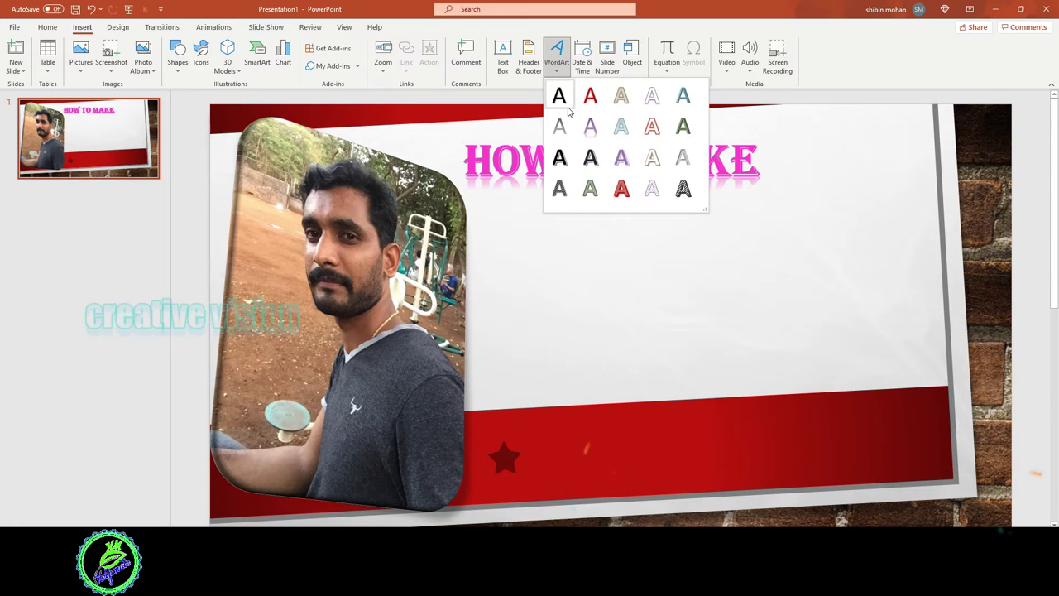
pyautogui.click(594, 141)
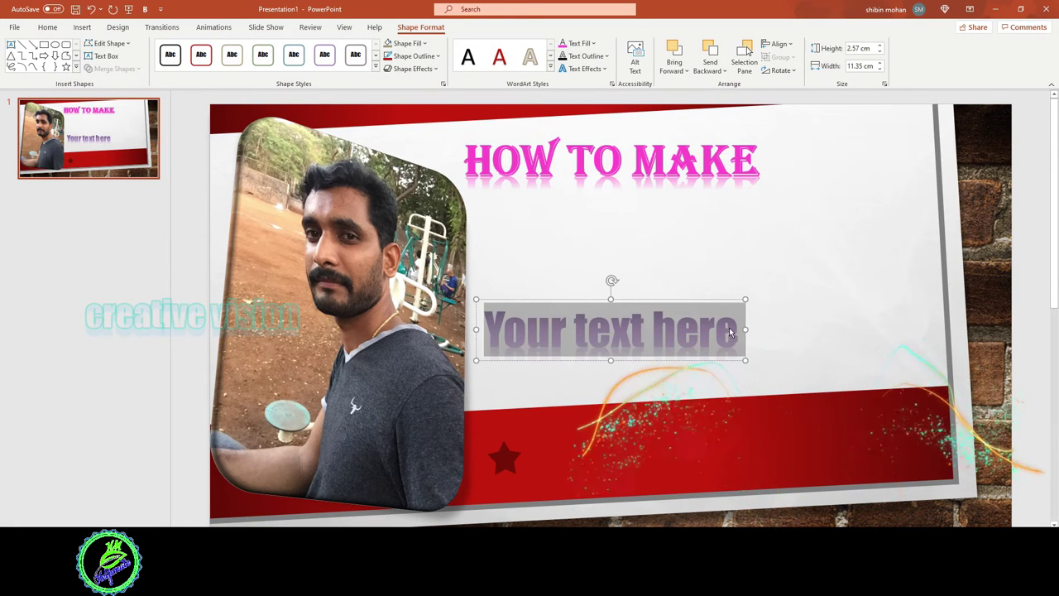
pyautogui.press('BackSpace')
pyautogui.press('BackSpace')
pyautogui.press('BackSpace')
pyautogui.press('BackSpace')
pyautogui.press('BackSpace')
pyautogui.press('BackSpace')
pyautogui.press('BackSpace')
pyautogui.press('BackSpace')
pyautogui.press('BackSpace')
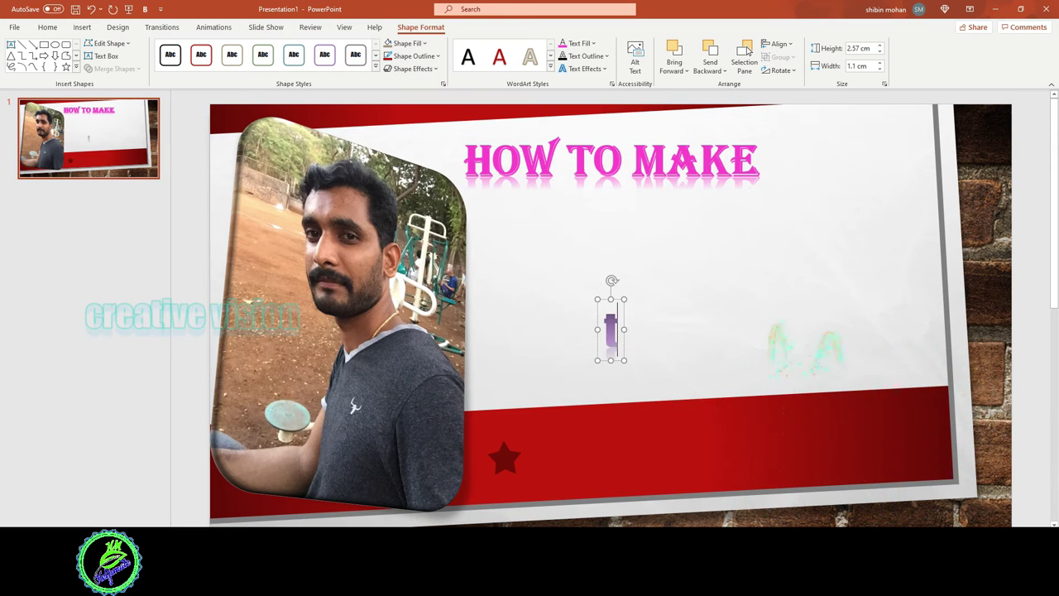
pyautogui.write('hum')
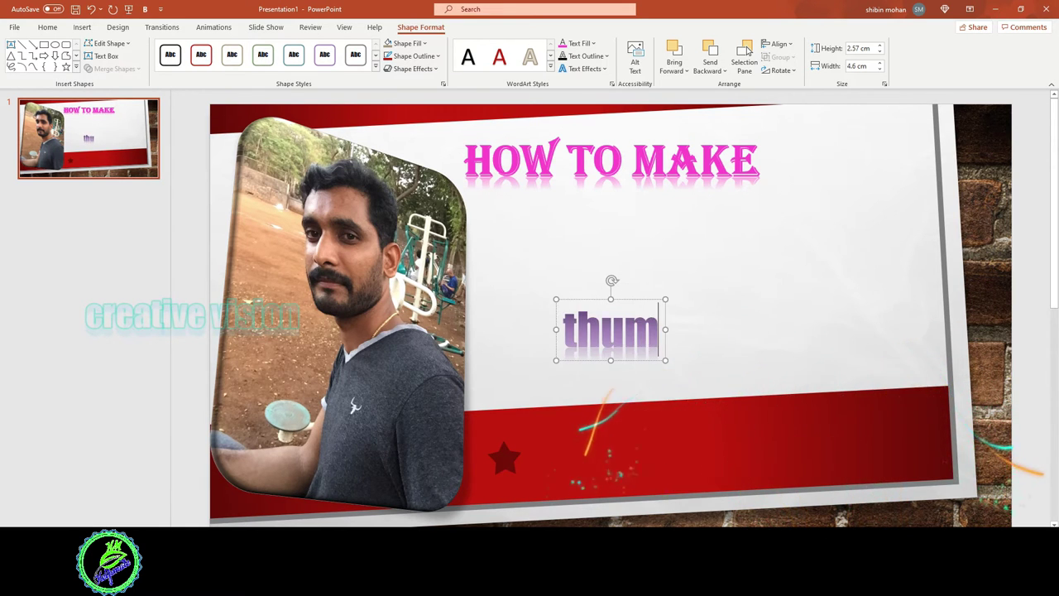
pyautogui.write('bnail')
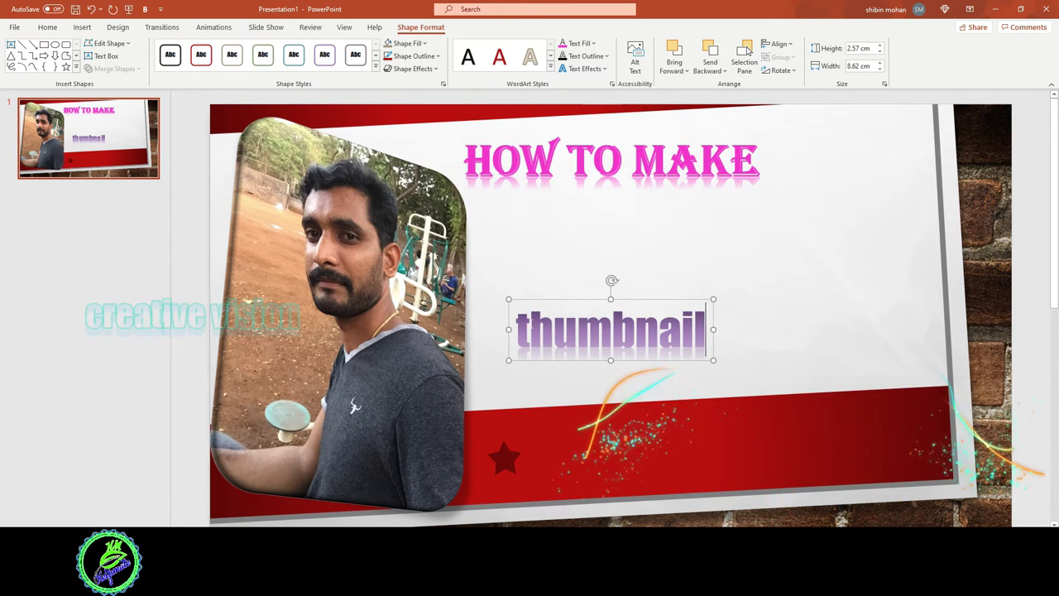
pyautogui.moveTo(523, 325); pyautogui.dragTo(710, 354)
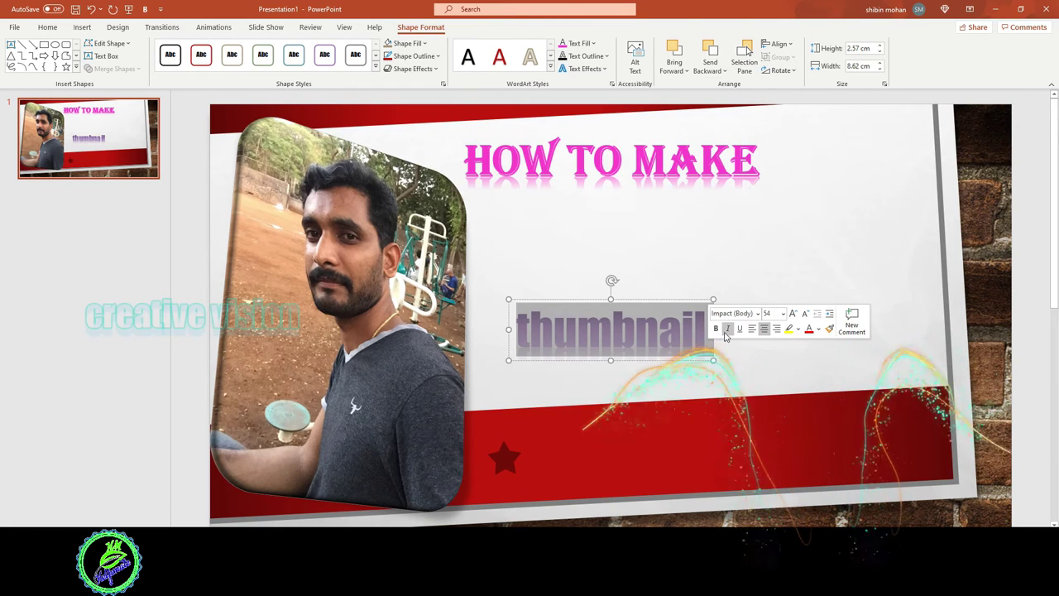
# Step: Make 'thumbnail' bold, in Bernard MT Condensed, and coloured dark red
pyautogui.click(719, 328)
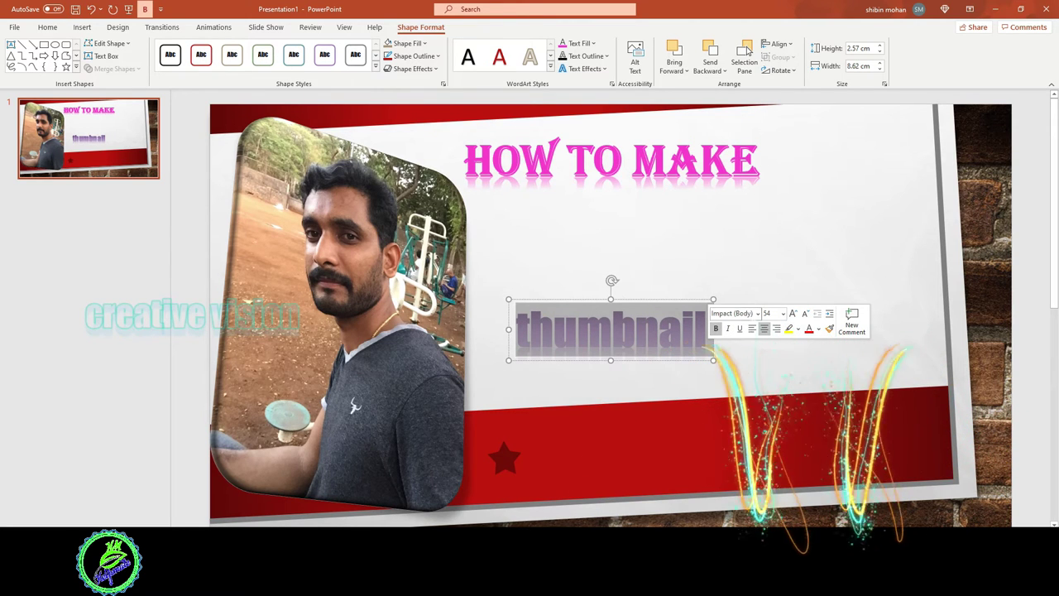
pyautogui.click(756, 315)
pyautogui.scroll(-5, 762, 259)
pyautogui.scroll(-3, 762, 259)
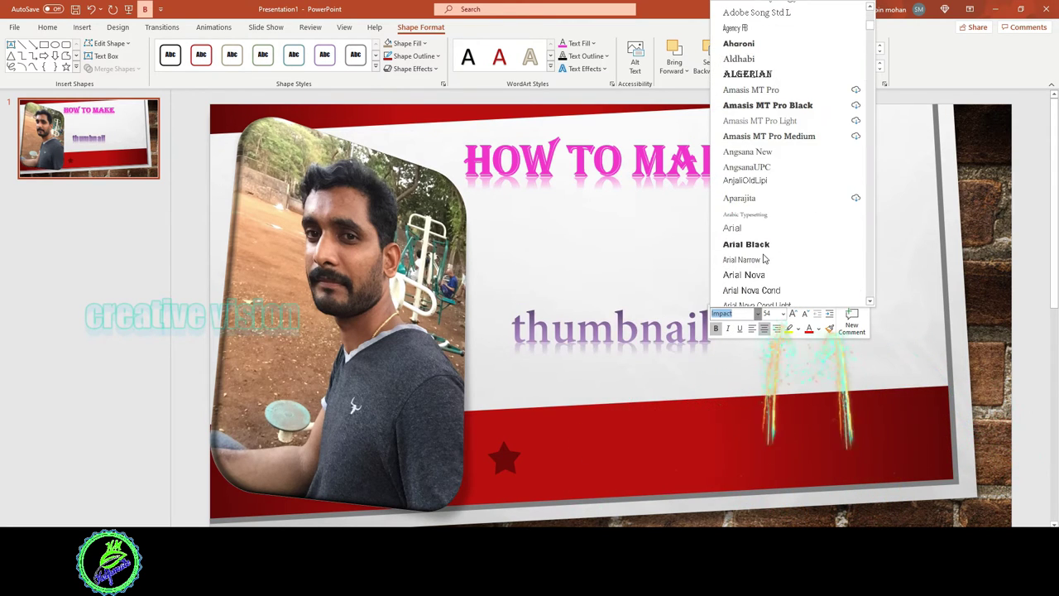
pyautogui.scroll(-2, 763, 258)
pyautogui.scroll(-2, 763, 259)
pyautogui.scroll(-2, 762, 259)
pyautogui.scroll(-3, 763, 259)
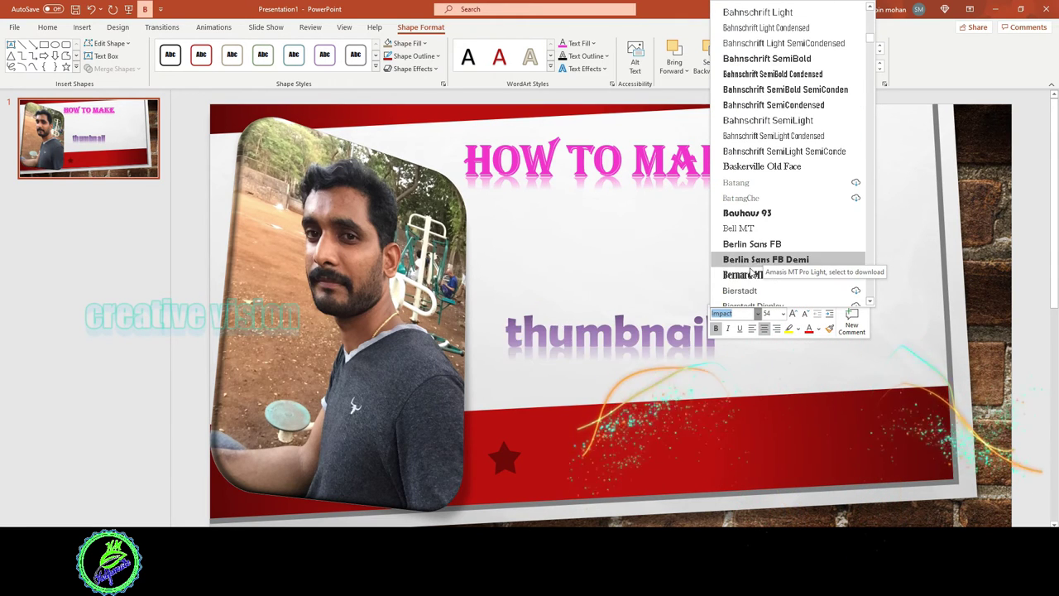
pyautogui.click(748, 275)
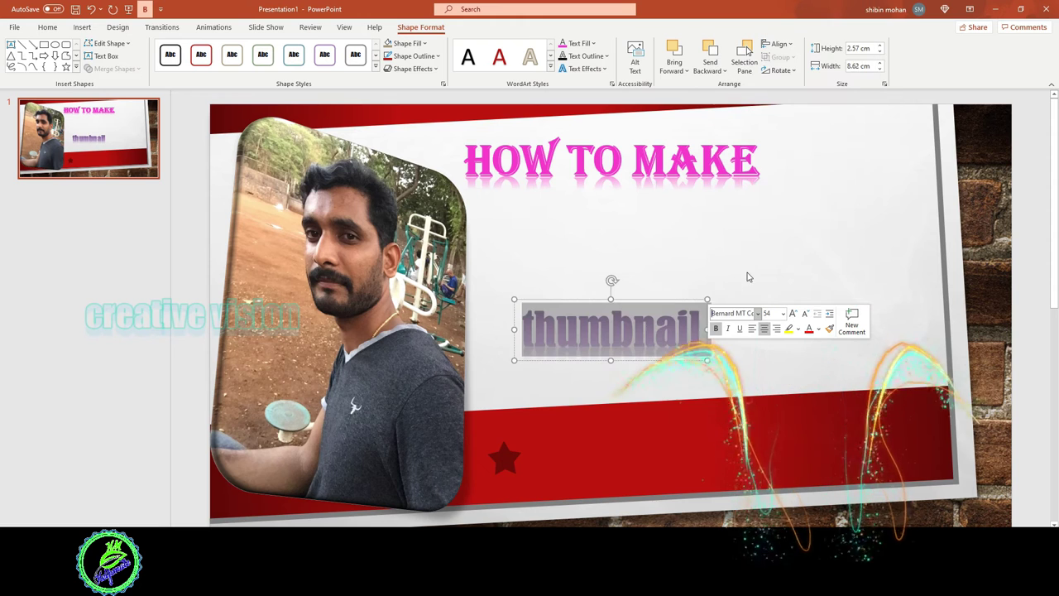
pyautogui.click(820, 329)
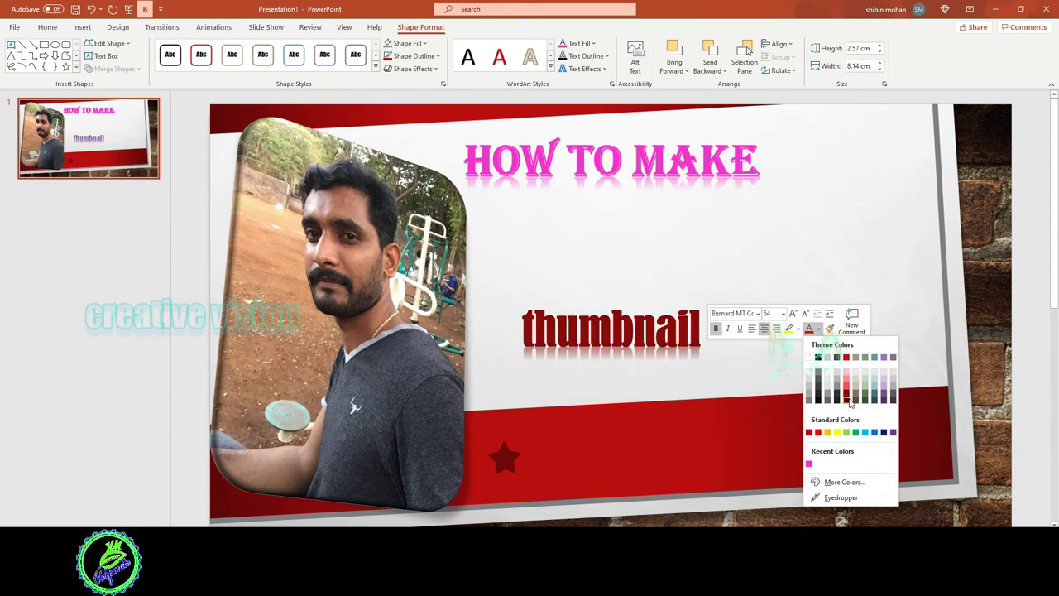
pyautogui.click(850, 402)
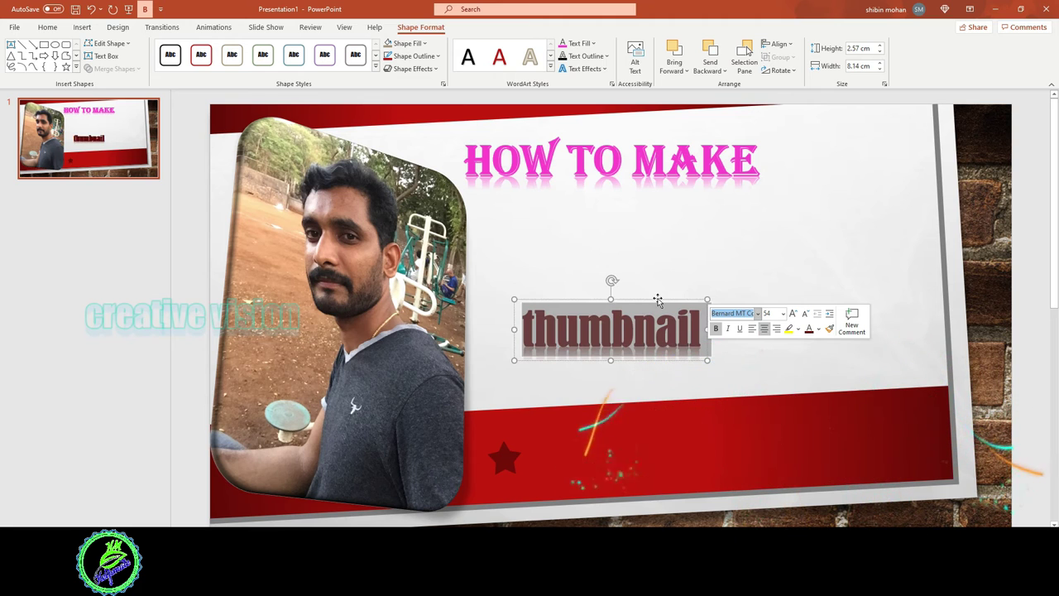
# Step: Position 'thumbnail' just beneath the right end of the pink title
pyautogui.moveTo(644, 302); pyautogui.dragTo(638, 187)
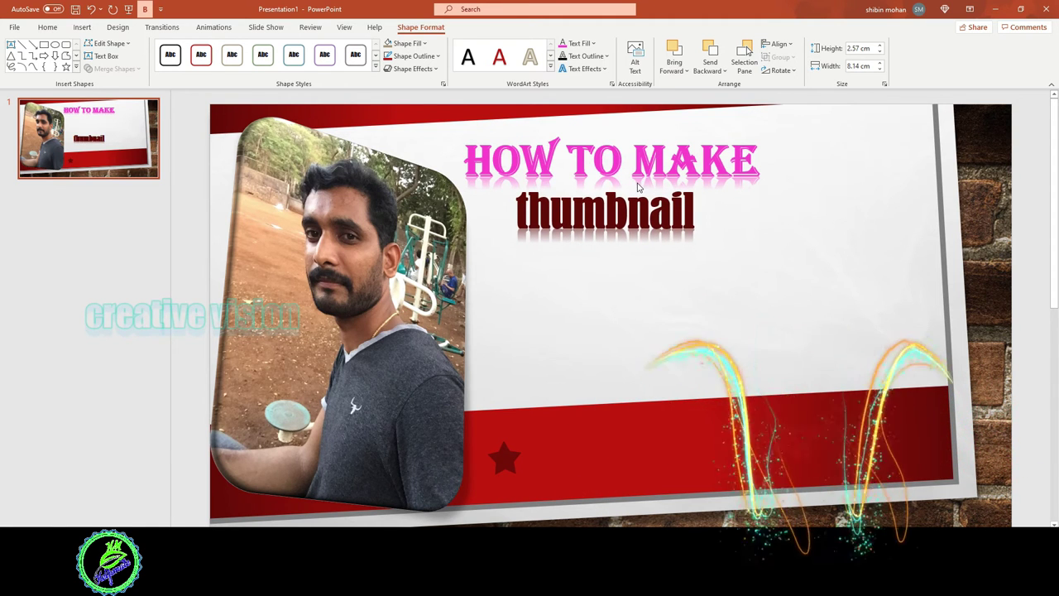
pyautogui.click(627, 211)
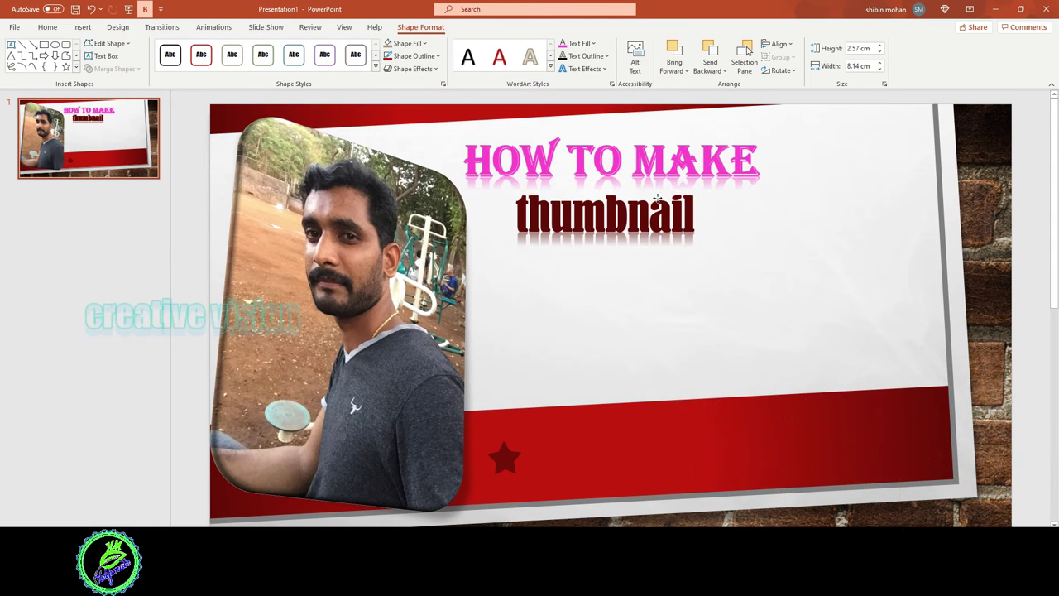
pyautogui.moveTo(636, 182); pyautogui.dragTo(701, 216)
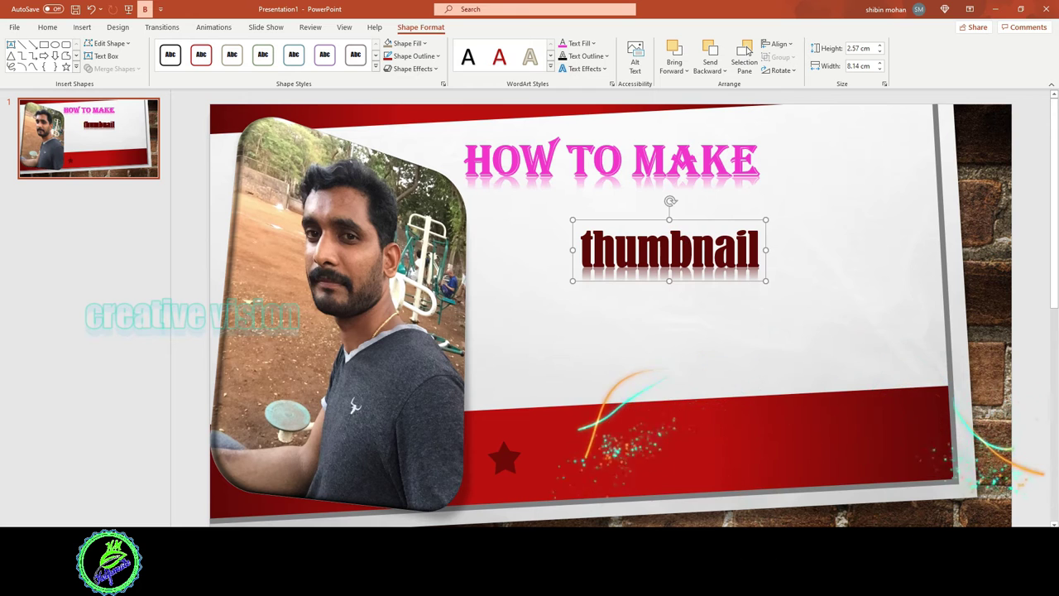
pyautogui.moveTo(687, 221); pyautogui.dragTo(738, 207)
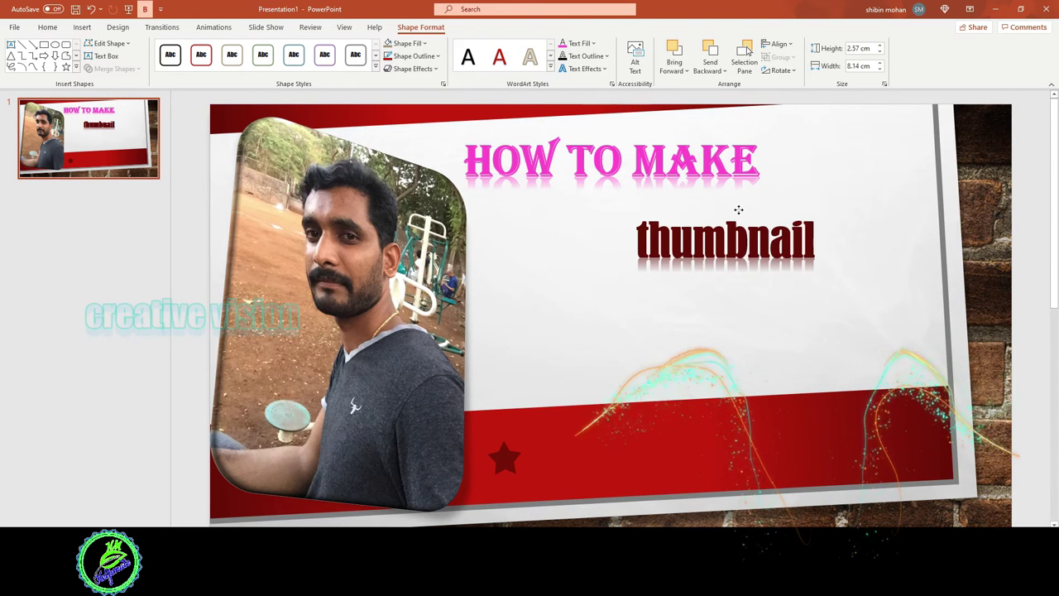
pyautogui.moveTo(738, 207); pyautogui.dragTo(750, 203)
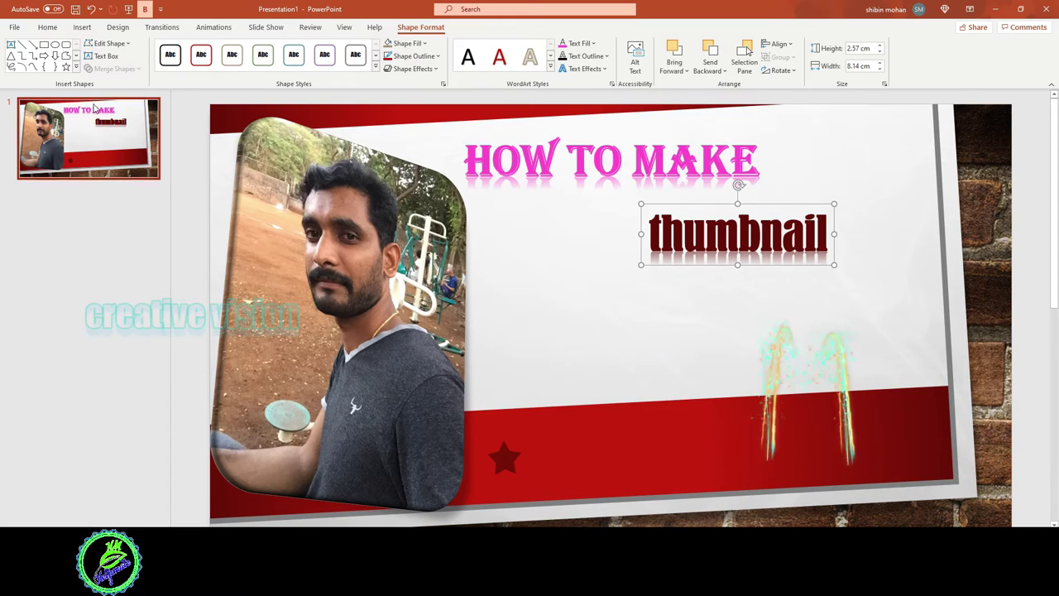
pyautogui.click(82, 27)
pyautogui.click(85, 71)
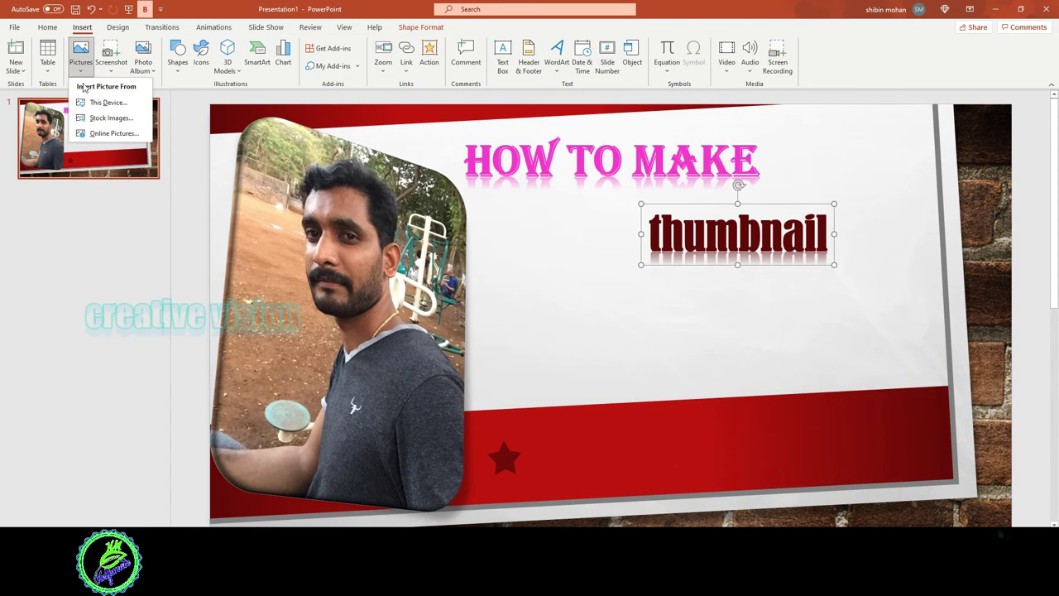
# Step: Insert the YouTube logo image 'unnamed' from the Desktop's editing folder
pyautogui.click(87, 103)
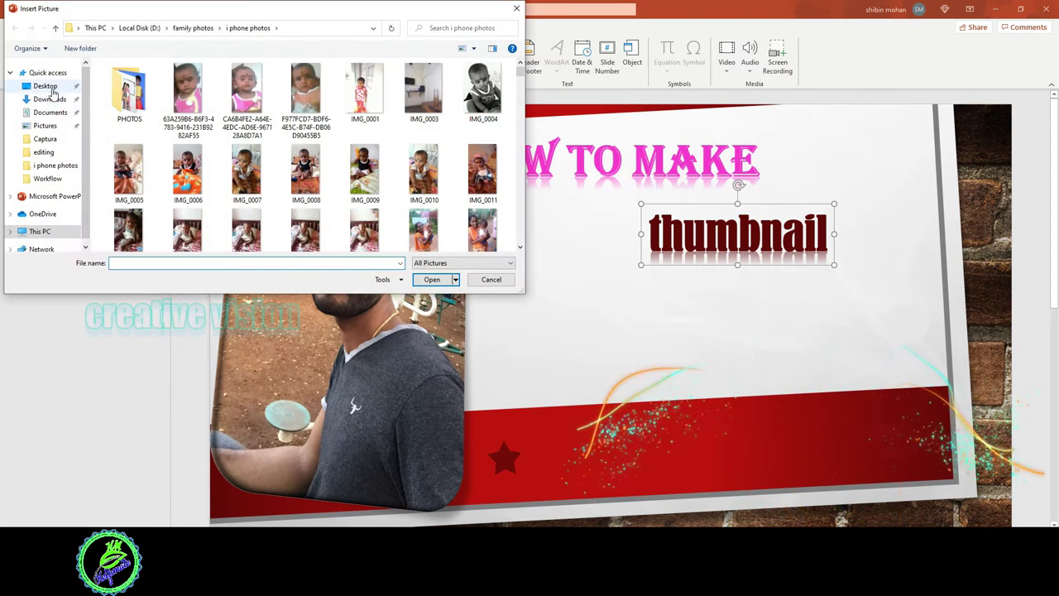
pyautogui.click(48, 86)
pyautogui.doubleClick(195, 95)
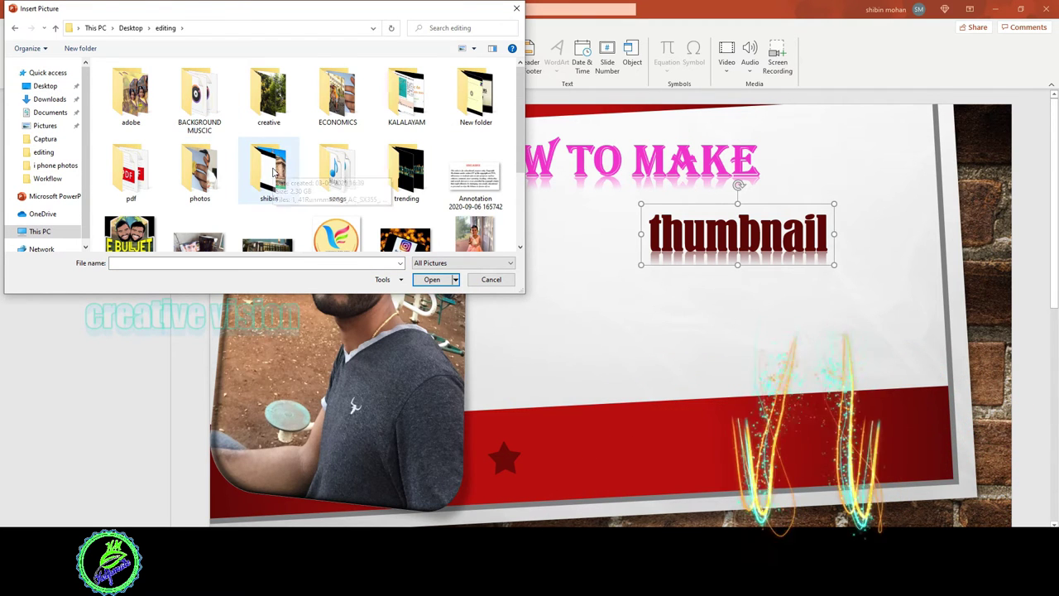
pyautogui.scroll(-3, 271, 186)
pyautogui.click(265, 211)
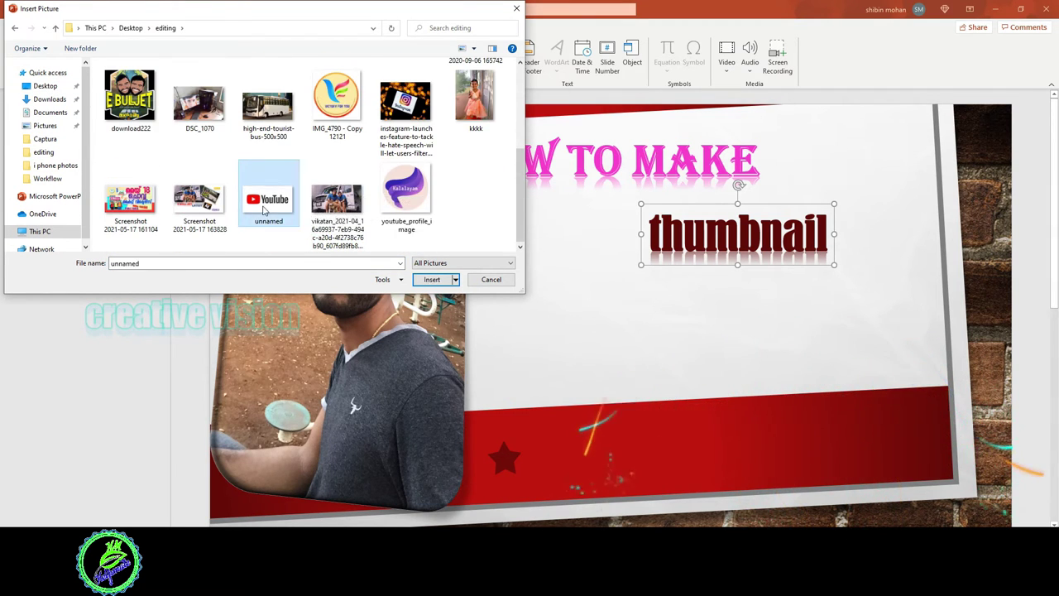
pyautogui.click(431, 278)
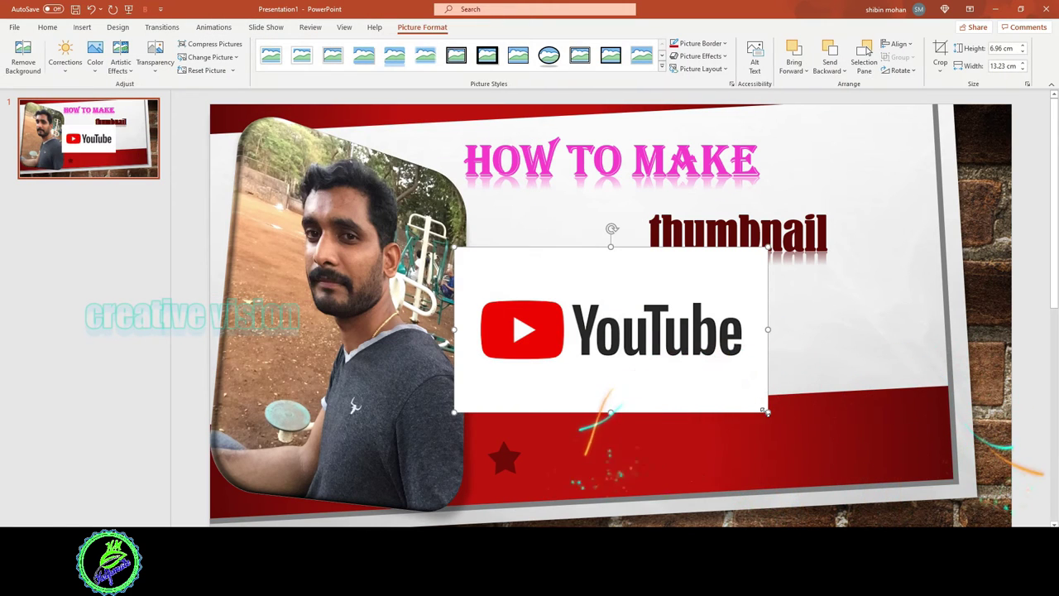
# Step: Shrink the YouTube logo to 3.58 × 6.81 cm and place it beside 'thumbnail' under the title
pyautogui.moveTo(766, 411); pyautogui.dragTo(616, 332)
pyautogui.rightClick(554, 306)
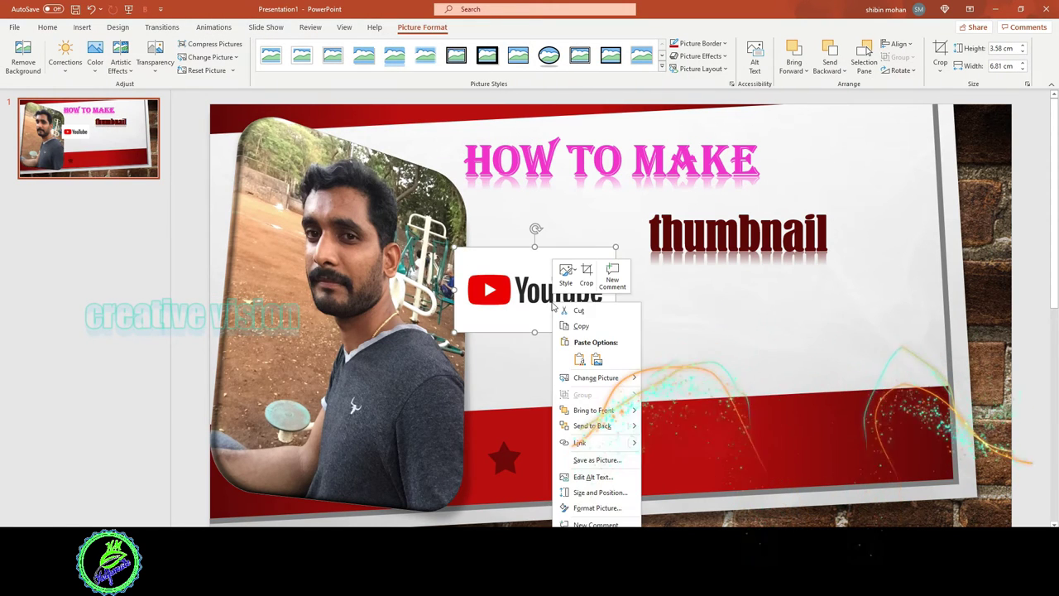
pyautogui.click(567, 282)
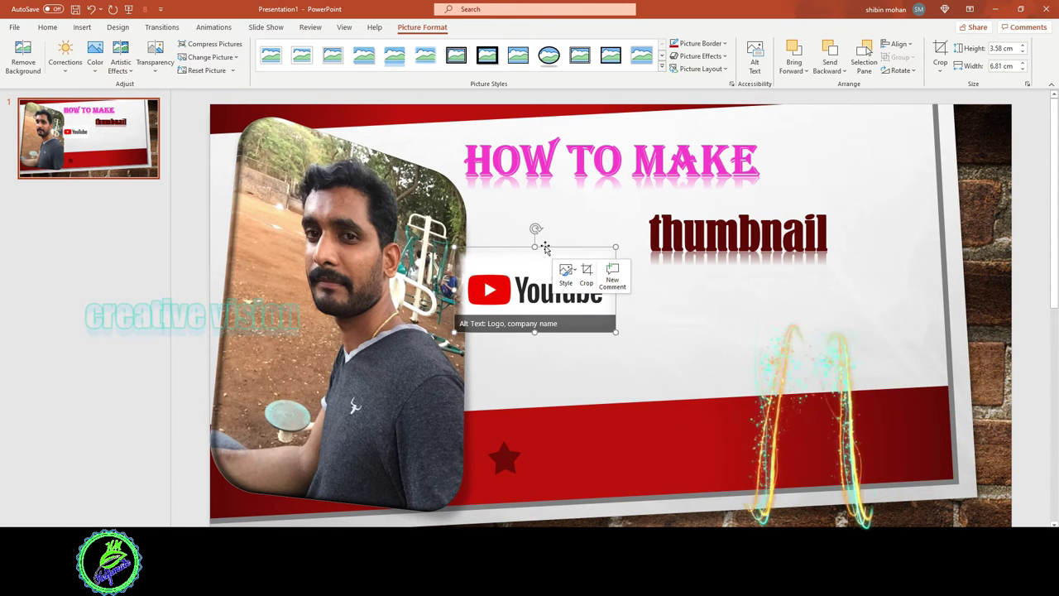
pyautogui.moveTo(545, 248); pyautogui.dragTo(568, 198)
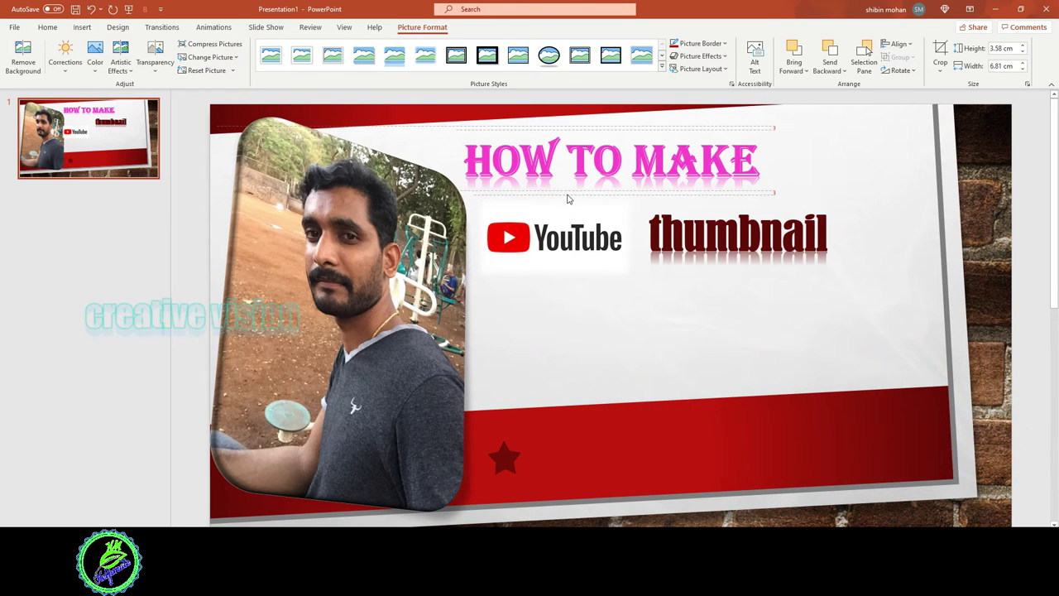
pyautogui.click(586, 314)
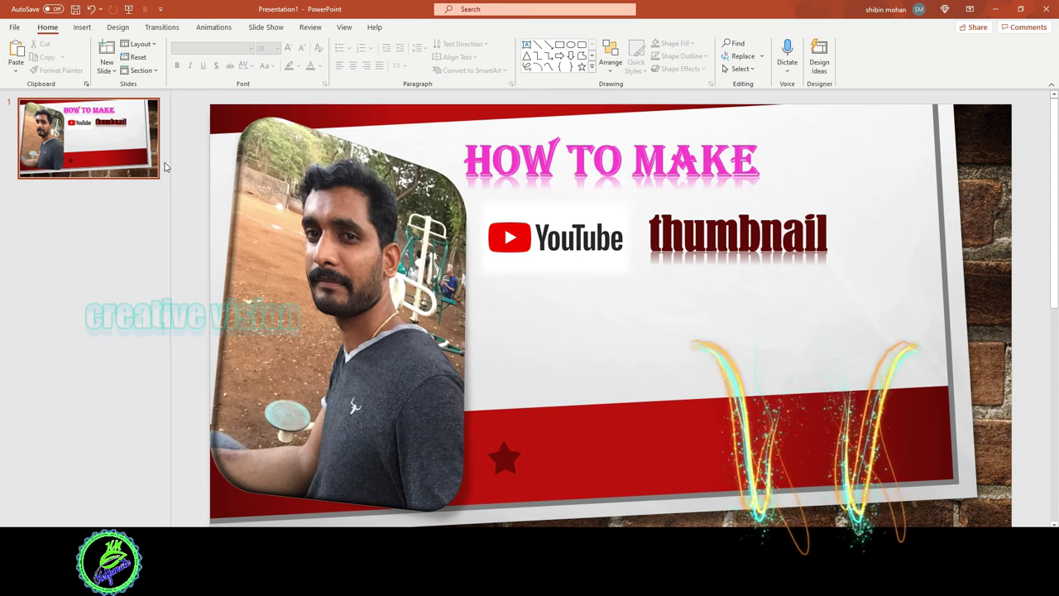
# Step: Insert a purple gradient WordArt and replace its placeholder text with 'By using'
pyautogui.click(82, 26)
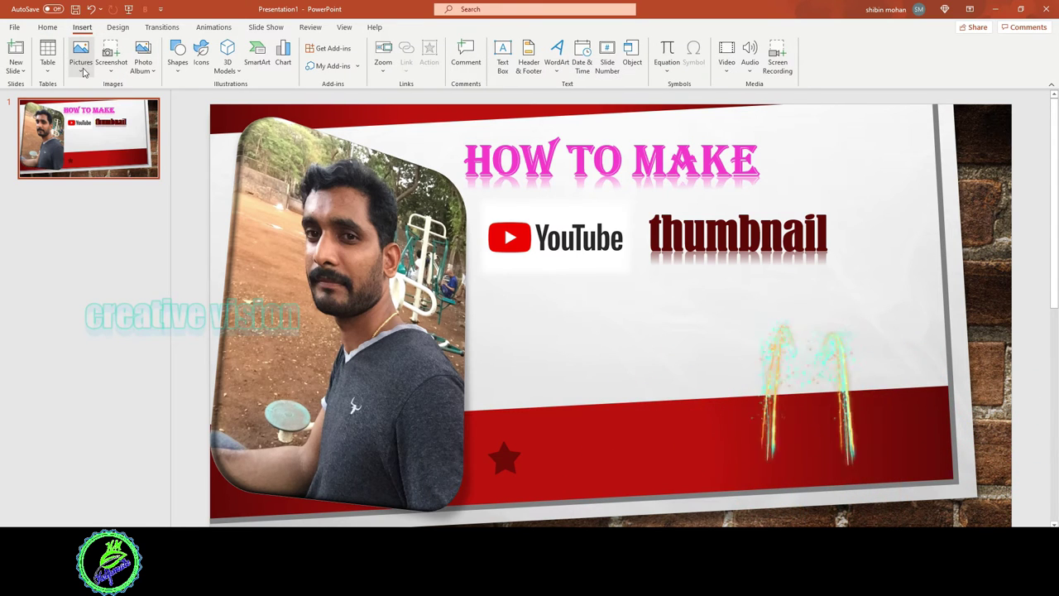
pyautogui.click(556, 56)
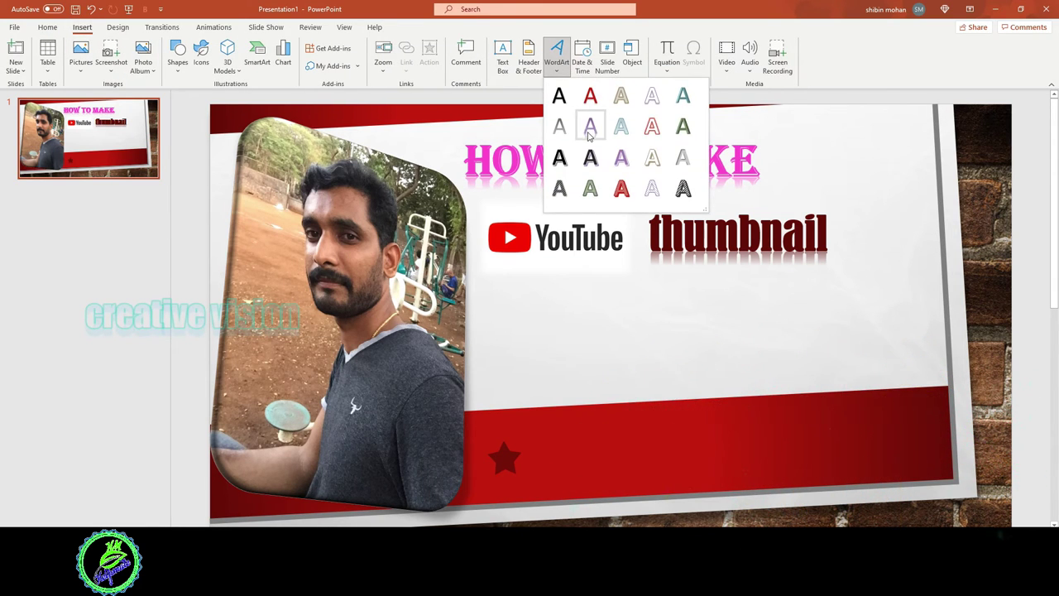
pyautogui.click(589, 132)
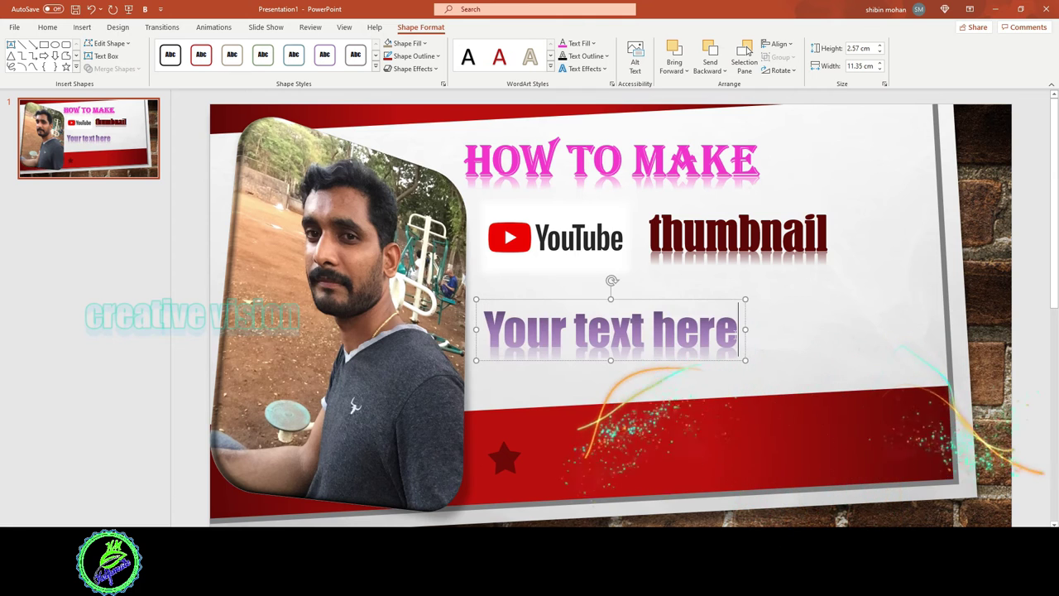
pyautogui.press('BackSpace')
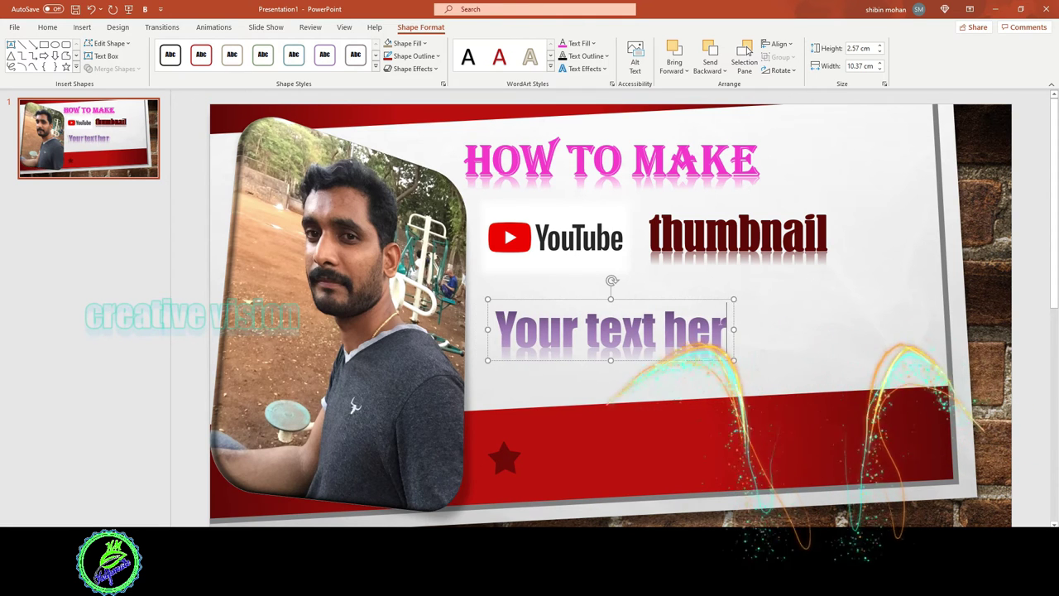
pyautogui.press('BackSpace')
pyautogui.press('BackSpace')
pyautogui.press('BackSpace')
pyautogui.press('BackSpace')
pyautogui.write('by')
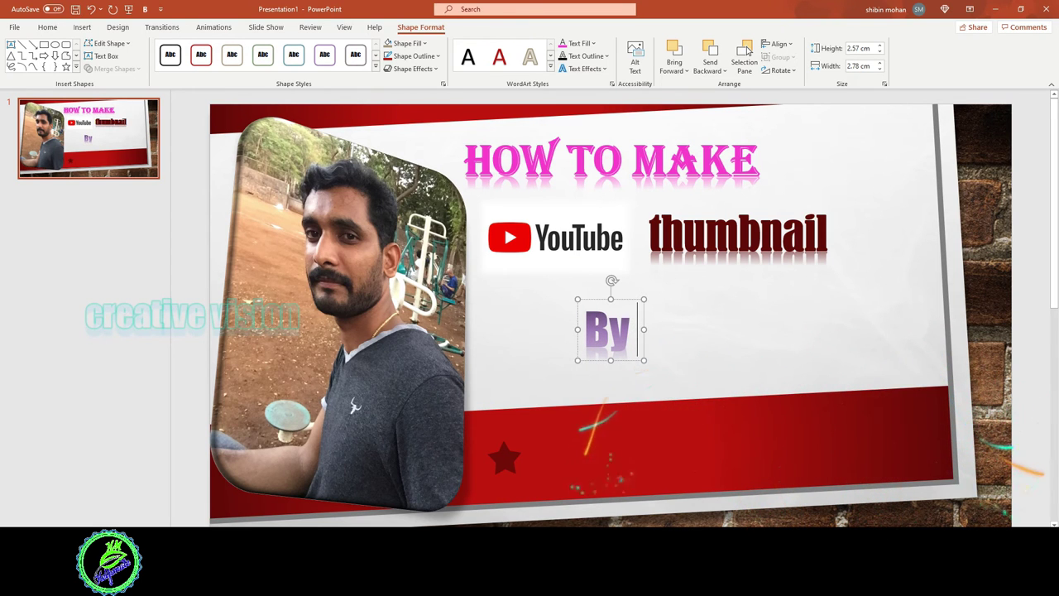
pyautogui.write(' usin')
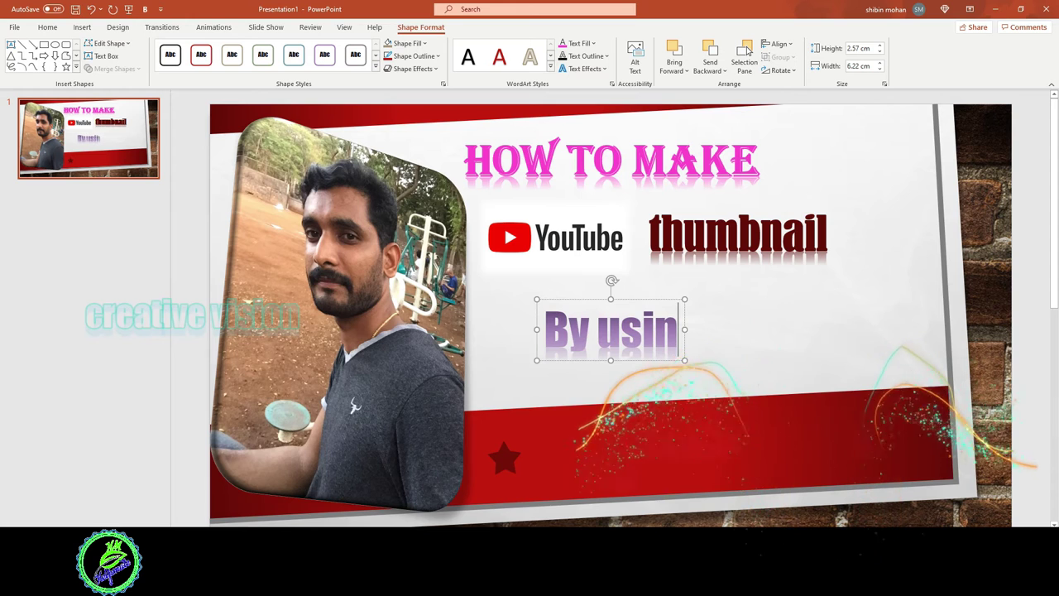
pyautogui.write('g')
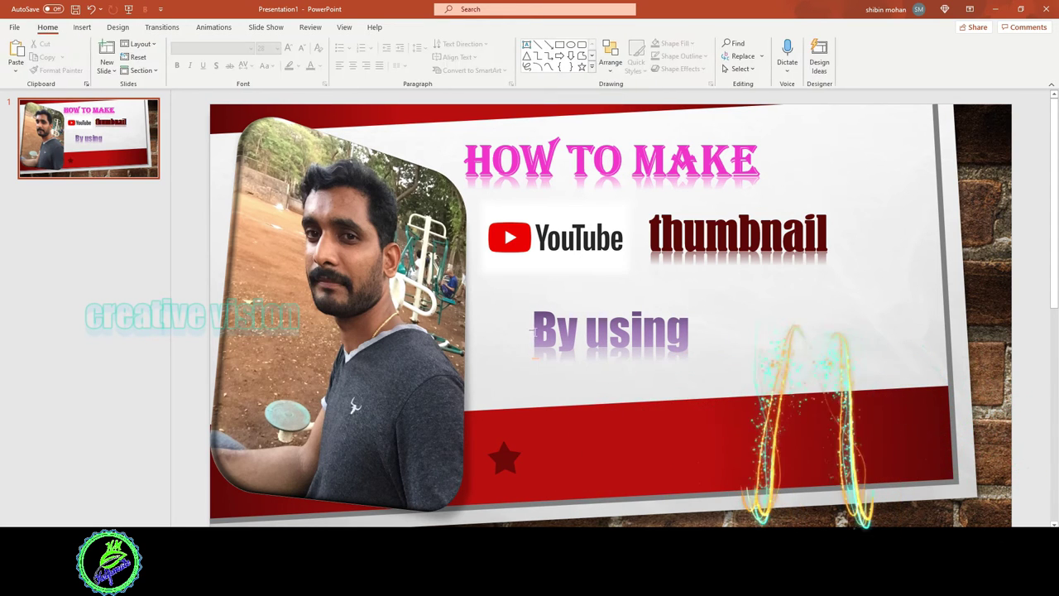
pyautogui.moveTo(534, 334); pyautogui.dragTo(662, 321)
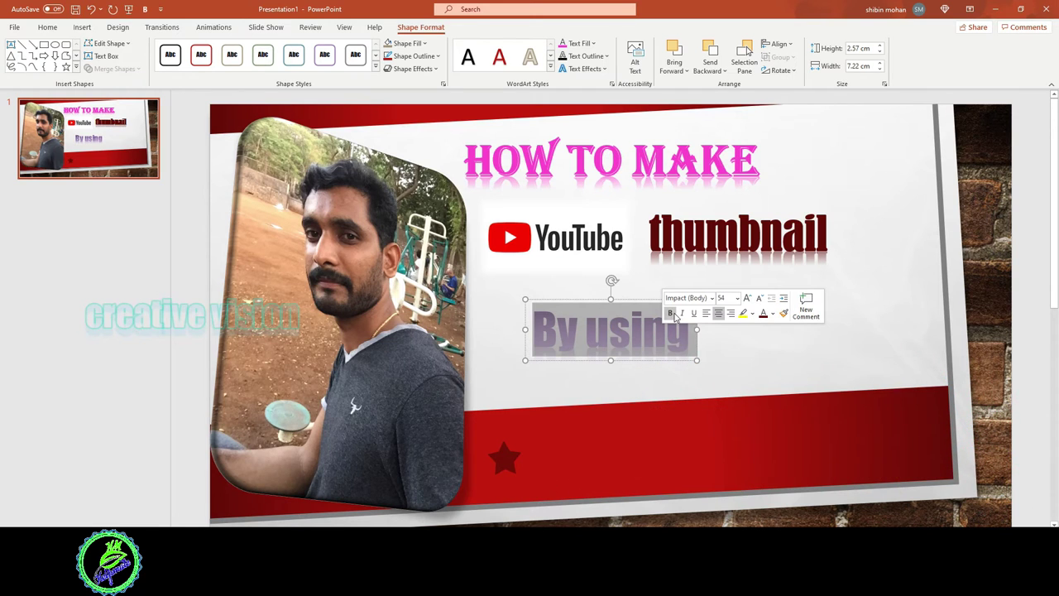
# Step: Colour 'By using' black, set it in Blackoak Std, and begin reducing its font size
pyautogui.click(772, 314)
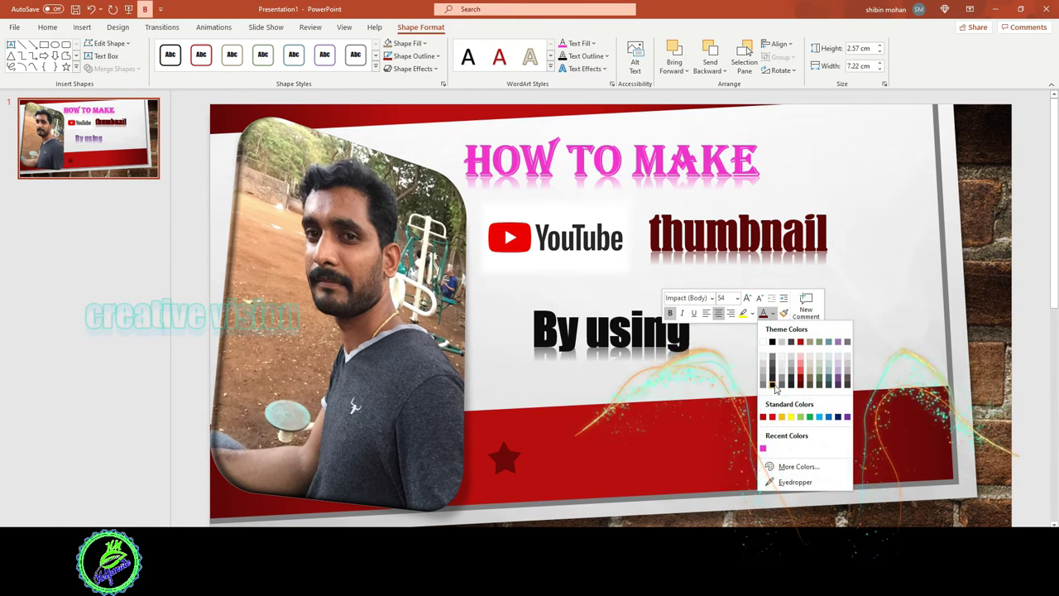
pyautogui.click(774, 385)
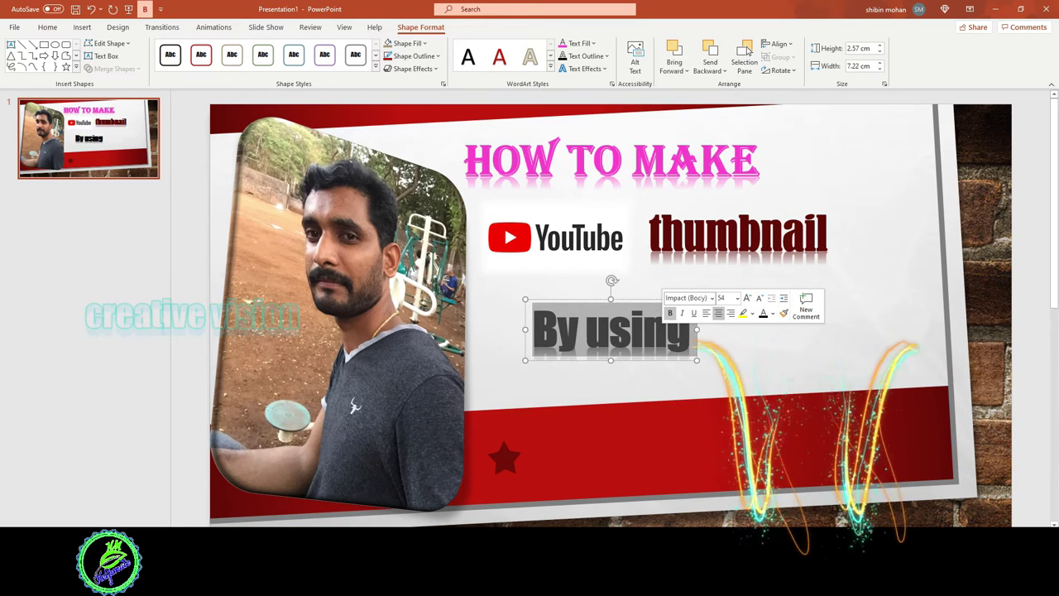
pyautogui.click(710, 298)
pyautogui.scroll(-5, 707, 285)
pyautogui.scroll(-5, 708, 281)
pyautogui.scroll(-2, 704, 267)
pyautogui.scroll(-5, 705, 267)
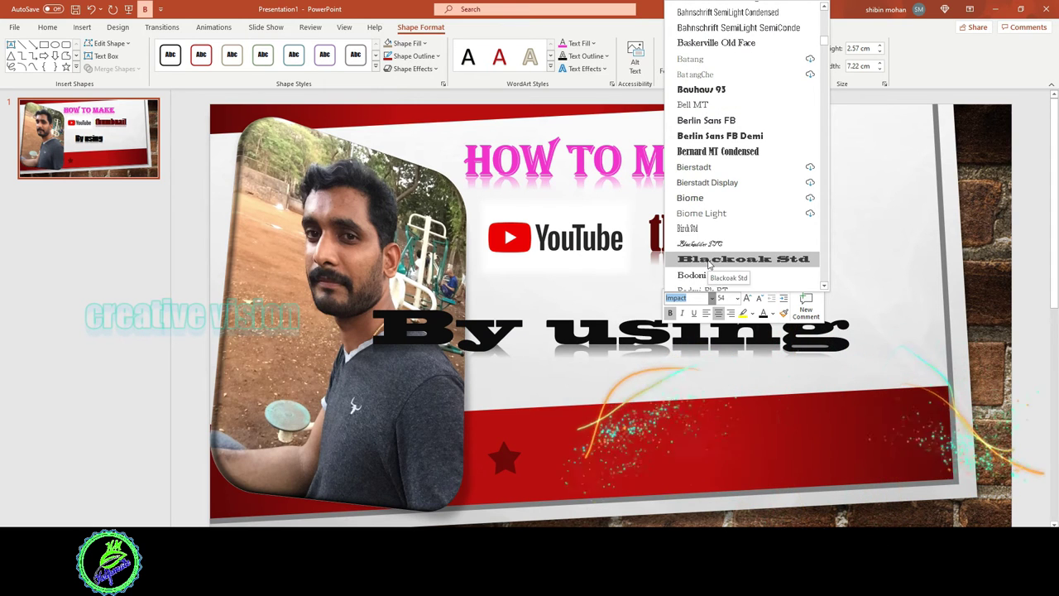
pyautogui.click(709, 263)
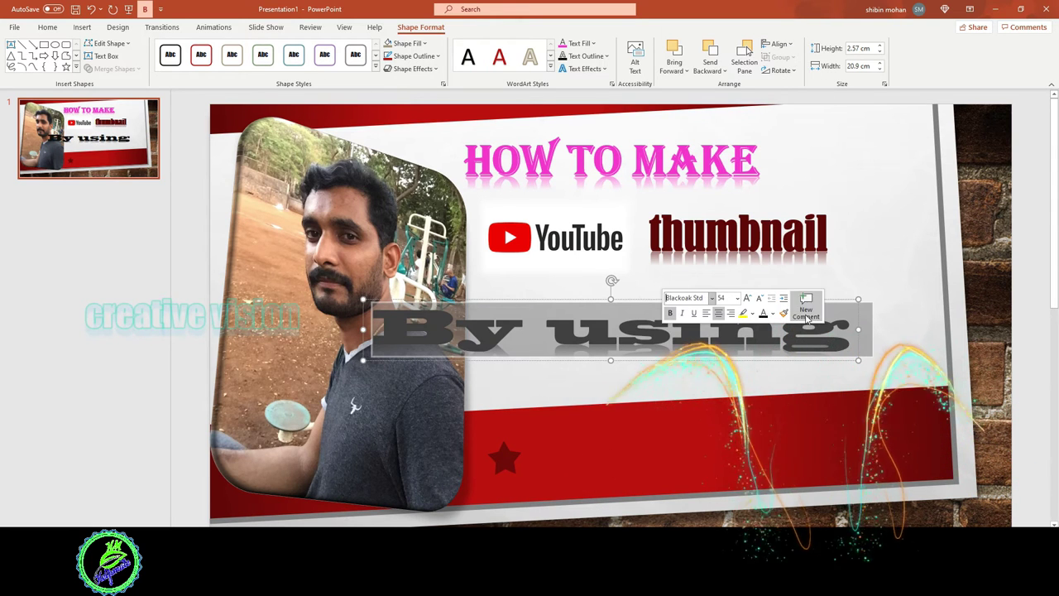
pyautogui.click(759, 299)
pyautogui.click(759, 300)
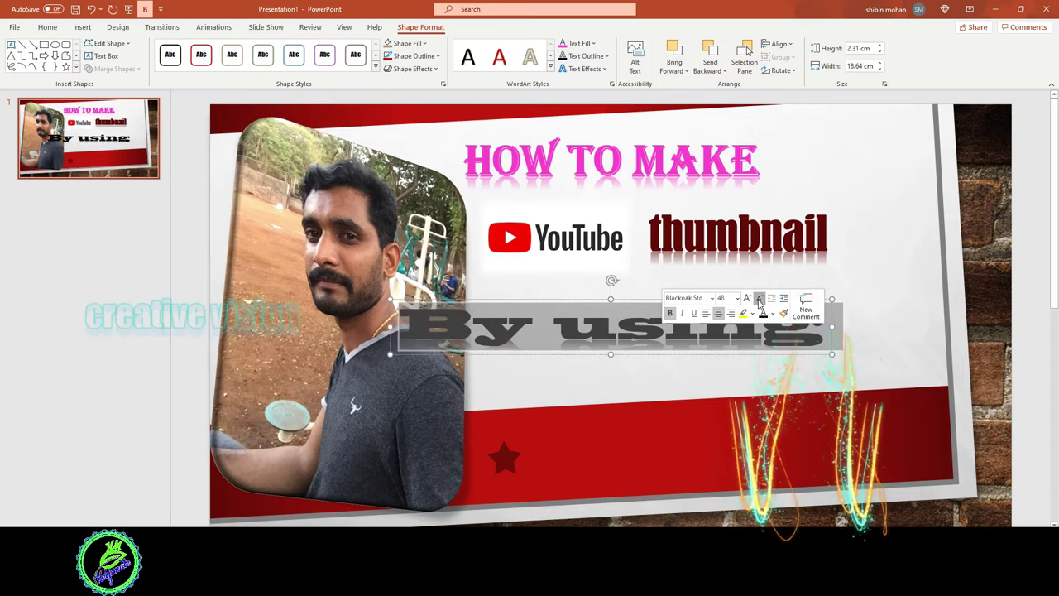
# Step: Bring 'By using' down to 28 pt, move it under the logo, and widen it to 11.44 cm
pyautogui.click(759, 299)
pyautogui.click(758, 300)
pyautogui.click(759, 299)
pyautogui.click(758, 300)
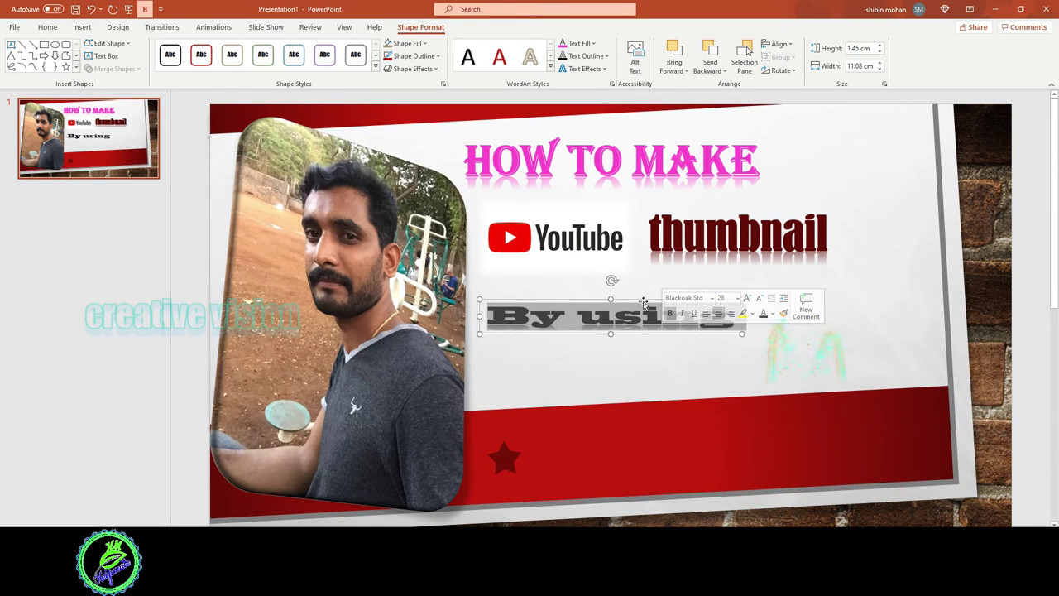
pyautogui.moveTo(644, 303)
pyautogui.mouseDown()
pyautogui.moveTo(645, 281)
pyautogui.moveTo(666, 275)
pyautogui.mouseUp()
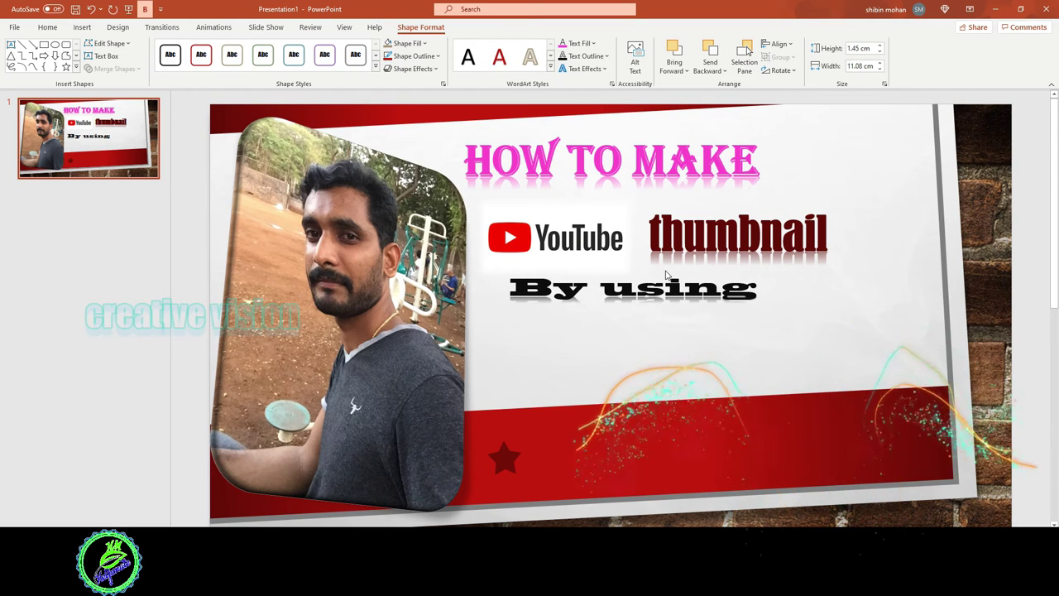
pyautogui.moveTo(666, 275); pyautogui.dragTo(668, 279)
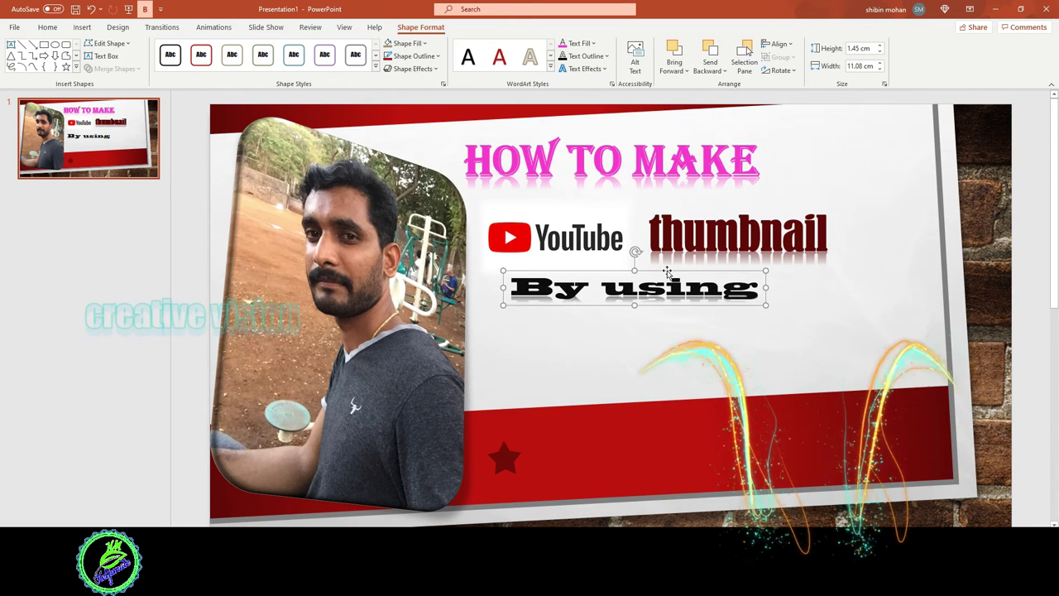
pyautogui.moveTo(766, 306); pyautogui.dragTo(774, 306)
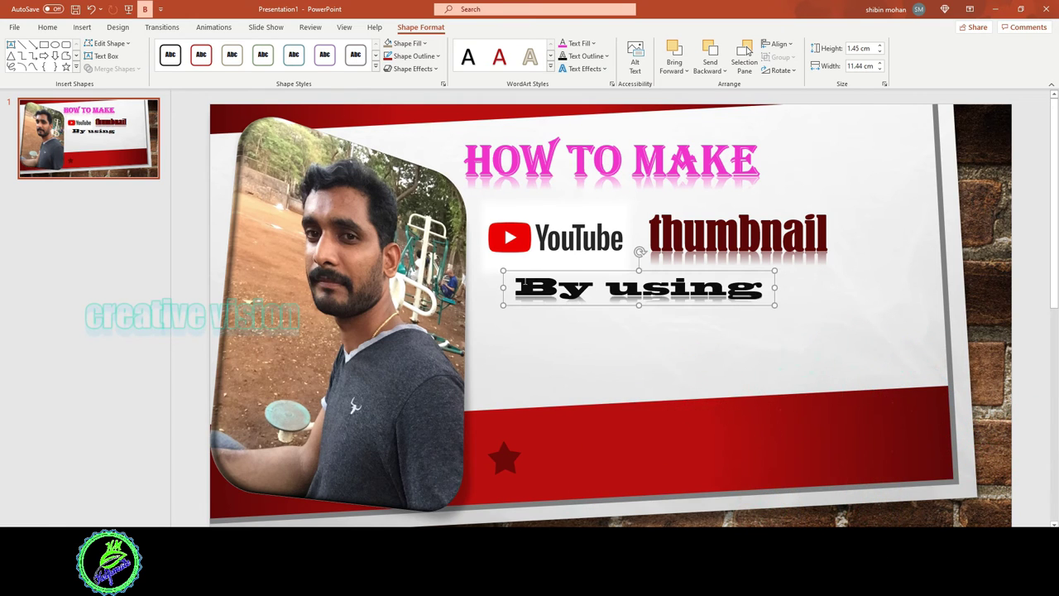
pyautogui.moveTo(522, 283); pyautogui.dragTo(775, 302)
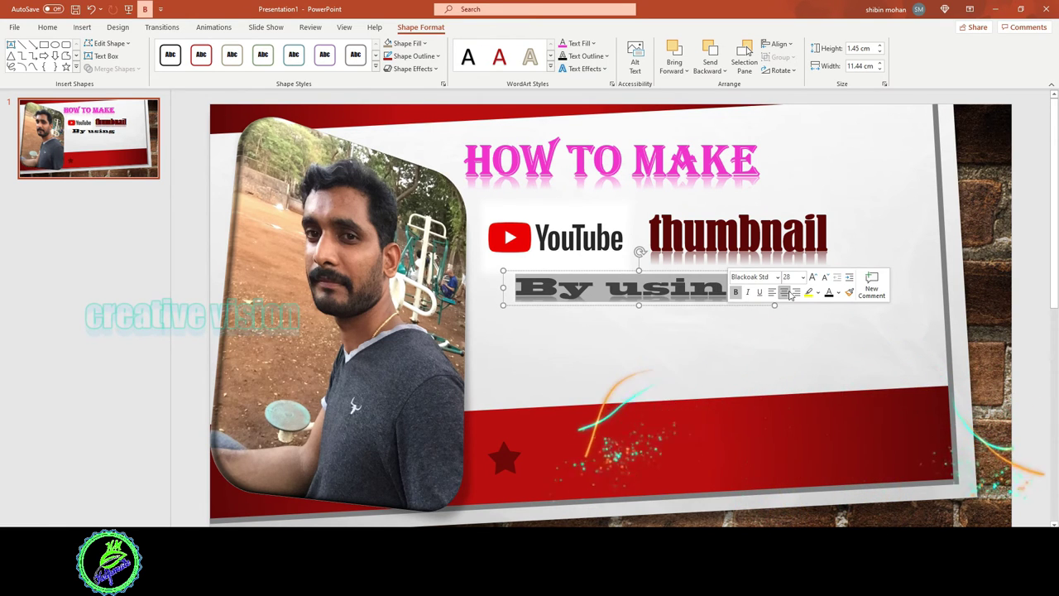
# Step: Set 'By using' in Bernard MT Condensed and enlarge it to 3.33 cm tall
pyautogui.click(776, 280)
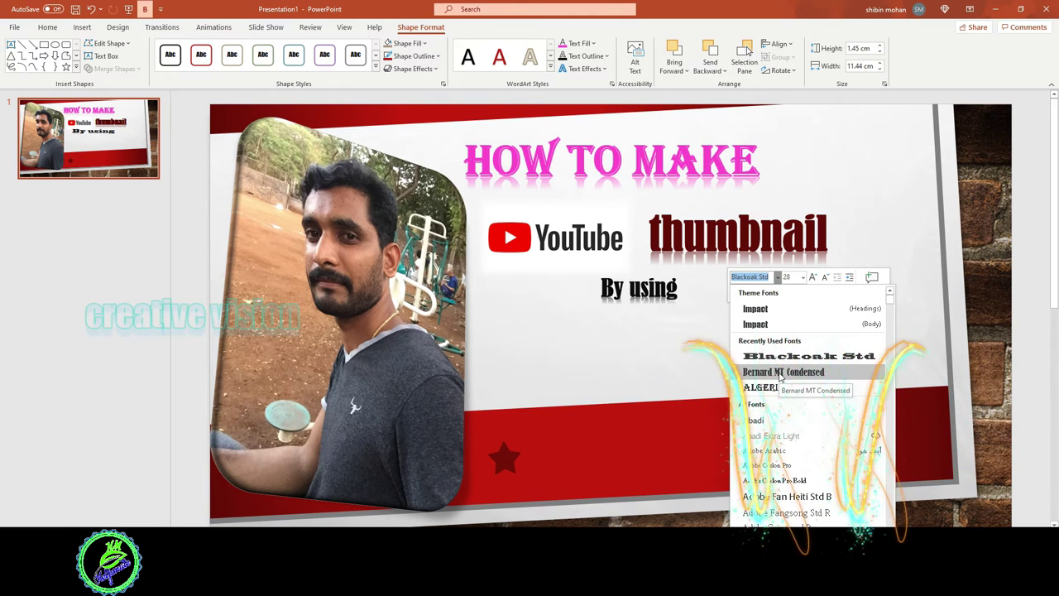
pyautogui.click(781, 372)
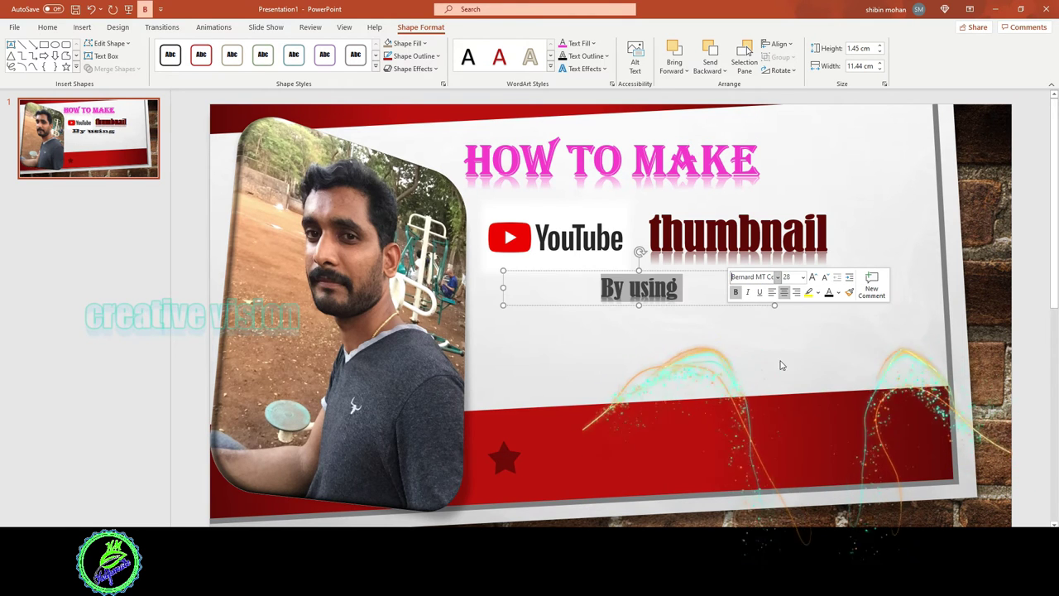
pyautogui.click(816, 282)
pyautogui.click(816, 282)
pyautogui.click(816, 282)
pyautogui.click(817, 281)
pyautogui.click(816, 282)
pyautogui.click(817, 282)
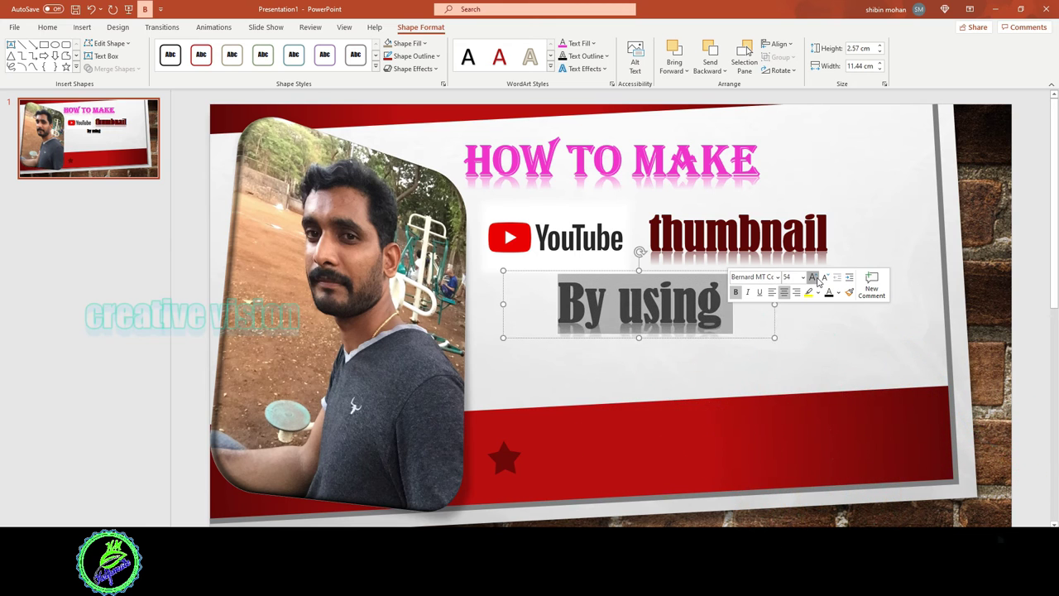
pyautogui.click(816, 282)
pyautogui.click(674, 261)
# Step: Position 'By using' directly beneath the YouTube logo and 'thumbnail'
pyautogui.moveTo(674, 262); pyautogui.dragTo(693, 252)
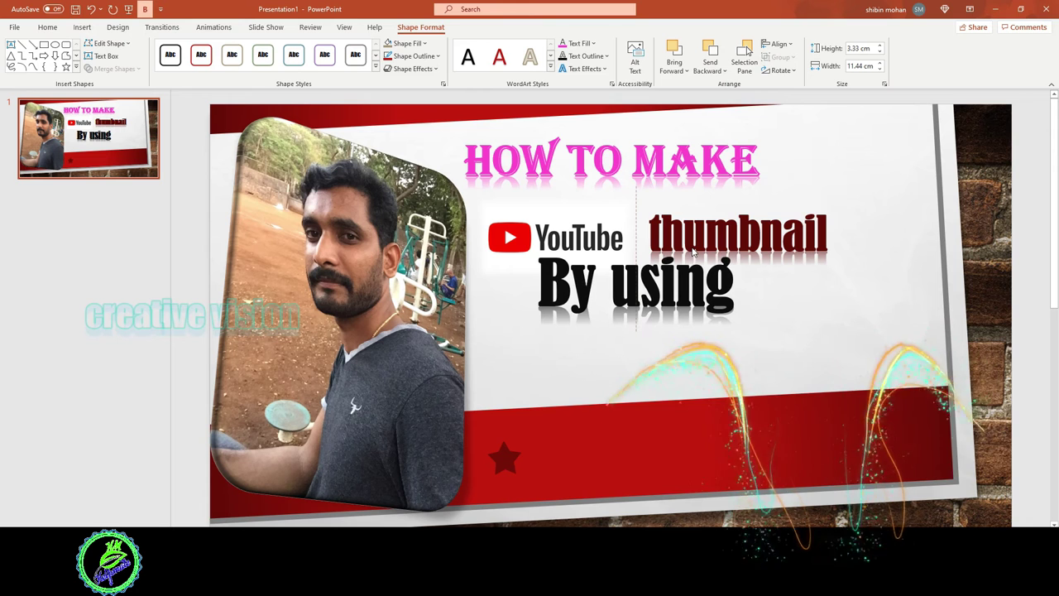
pyautogui.moveTo(693, 252); pyautogui.dragTo(695, 256)
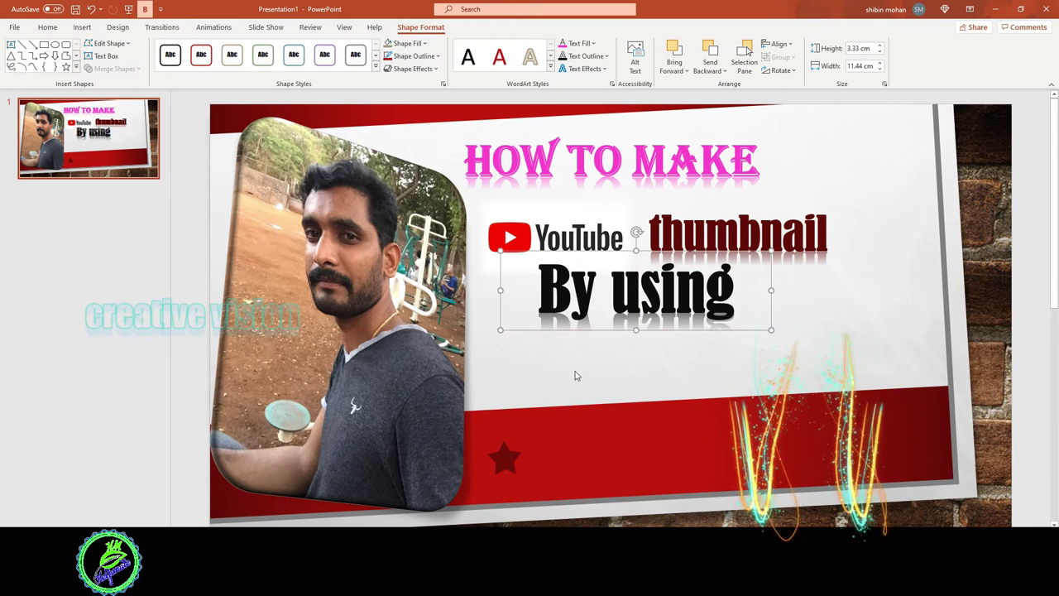
pyautogui.click(176, 348)
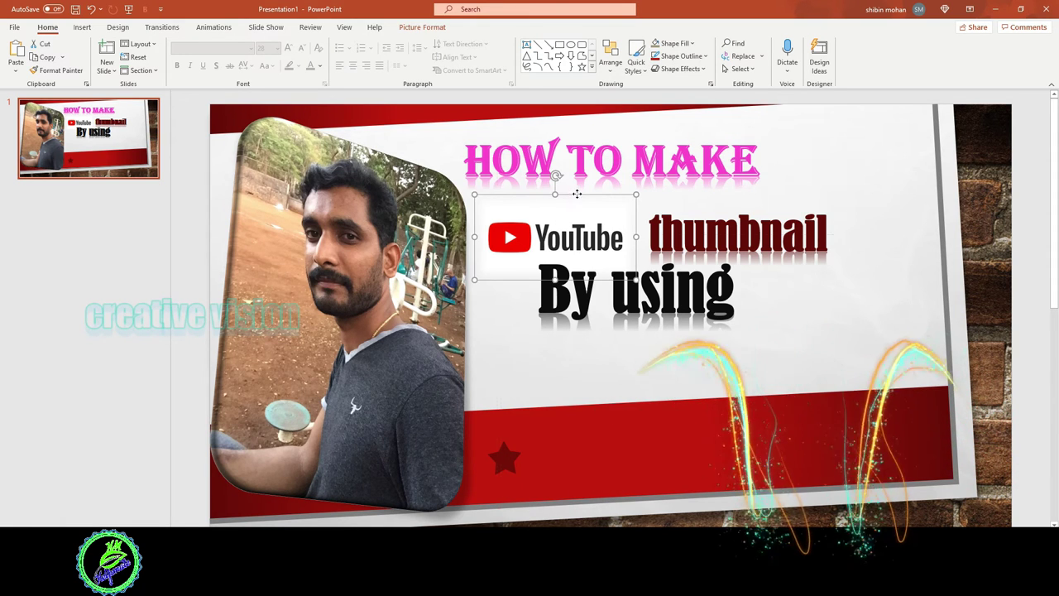
# Step: Raise the YouTube logo, align 'thumbnail' level with it, and nudge 'By using' beneath them
pyautogui.moveTo(576, 197); pyautogui.dragTo(578, 176)
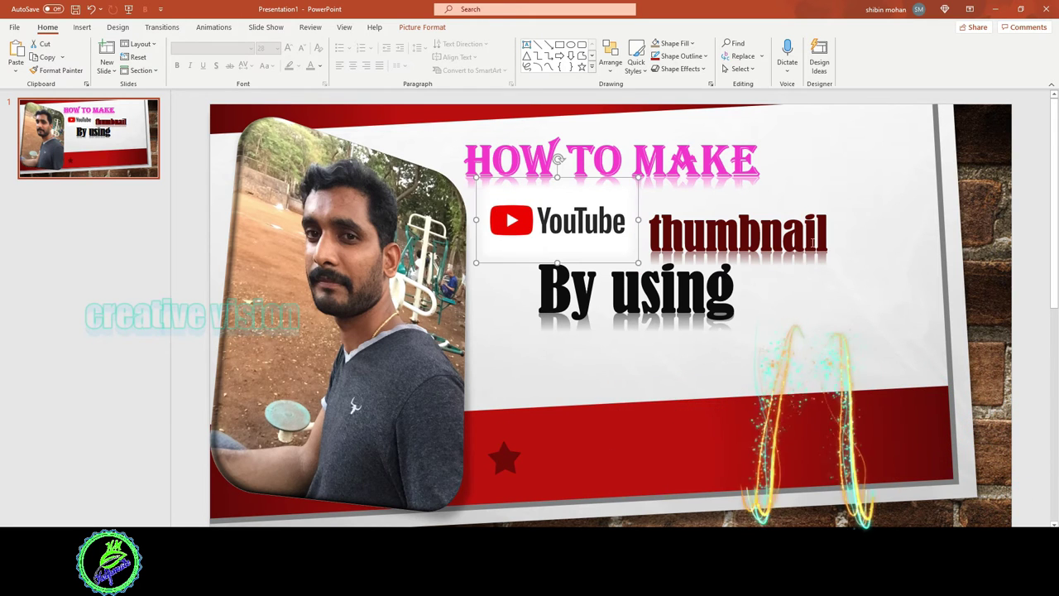
pyautogui.click(812, 243)
pyautogui.moveTo(790, 205)
pyautogui.mouseDown()
pyautogui.moveTo(833, 184)
pyautogui.moveTo(827, 188)
pyautogui.mouseUp()
pyautogui.click(799, 311)
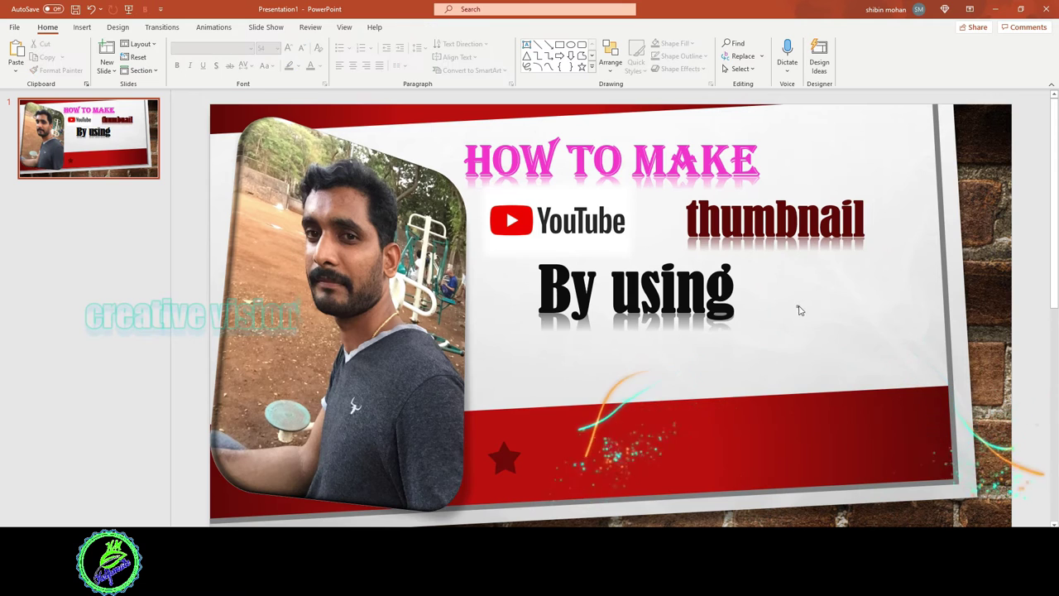
pyautogui.click(649, 285)
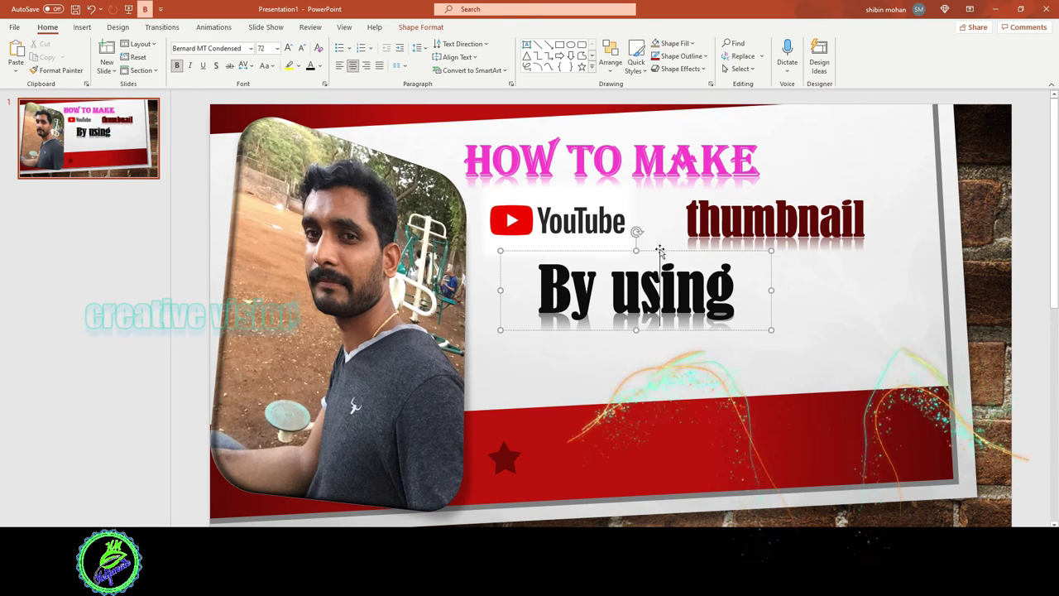
pyautogui.moveTo(658, 246); pyautogui.dragTo(660, 240)
pyautogui.click(653, 364)
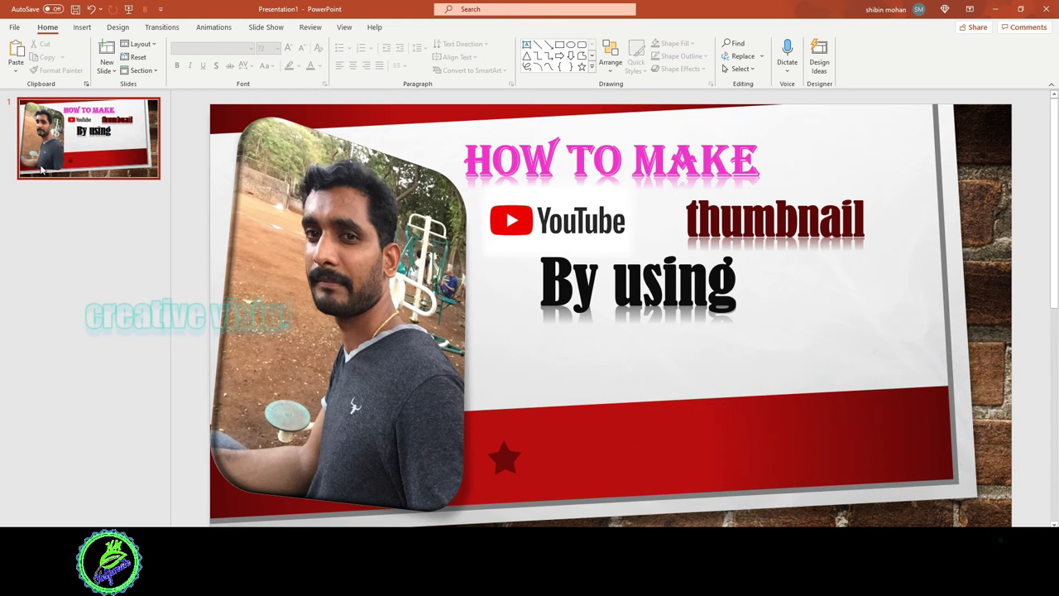
pyautogui.click(82, 26)
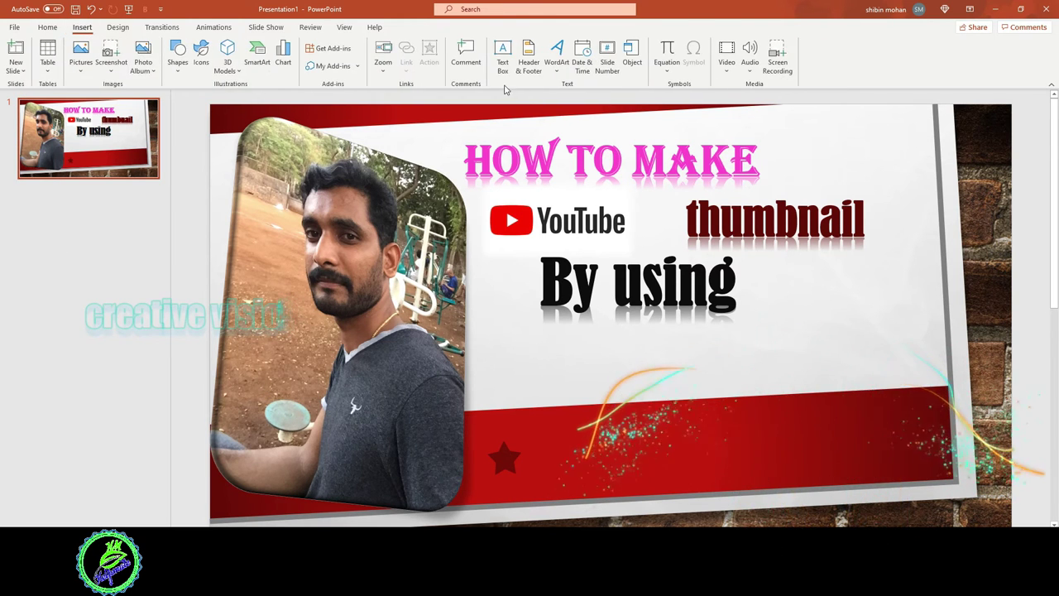
# Step: Insert a purple WordArt below 'By using' and type 'microsft powerpoint' into it
pyautogui.click(568, 71)
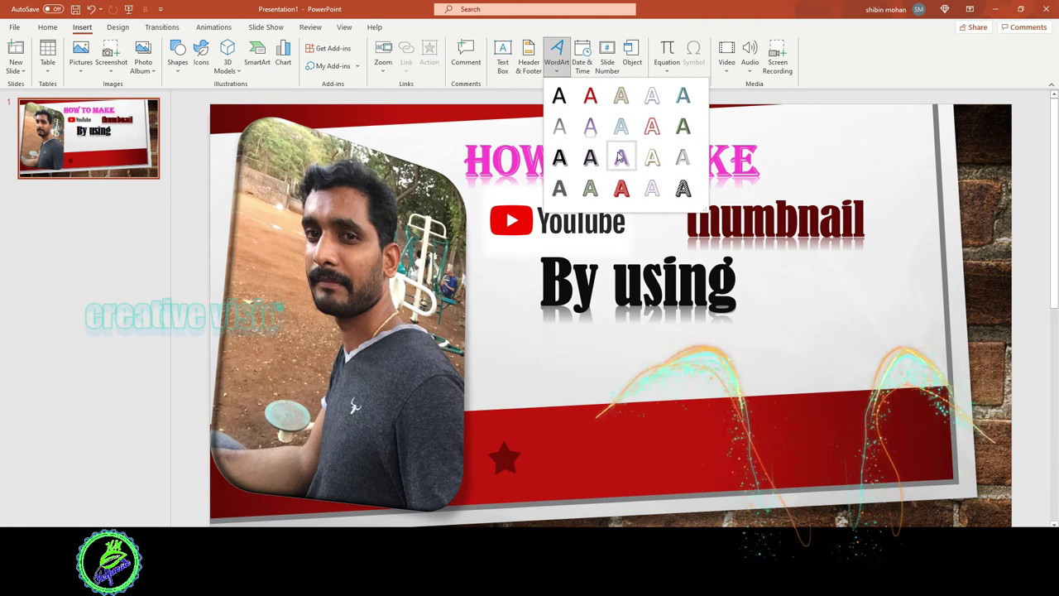
pyautogui.click(590, 126)
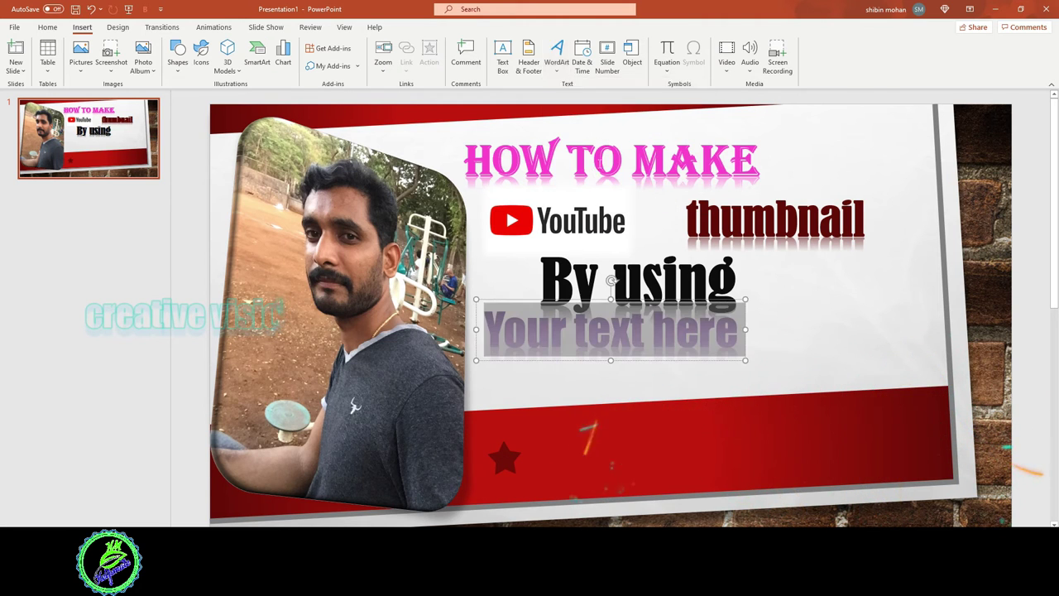
pyautogui.click(730, 333)
pyautogui.press('BackSpace')
pyautogui.press('BackSpace')
pyautogui.press('BackSpace')
pyautogui.press('BackSpace')
pyautogui.press('BackSpace')
pyautogui.press('BackSpace')
pyautogui.press('BackSpace')
pyautogui.write('mi')
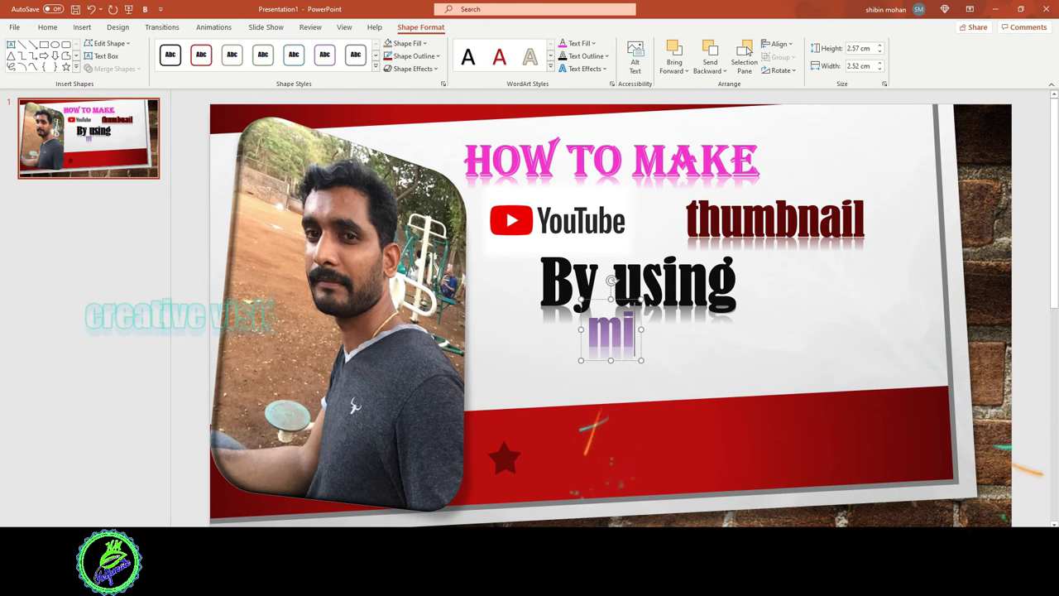
pyautogui.write('cros')
pyautogui.write('oft')
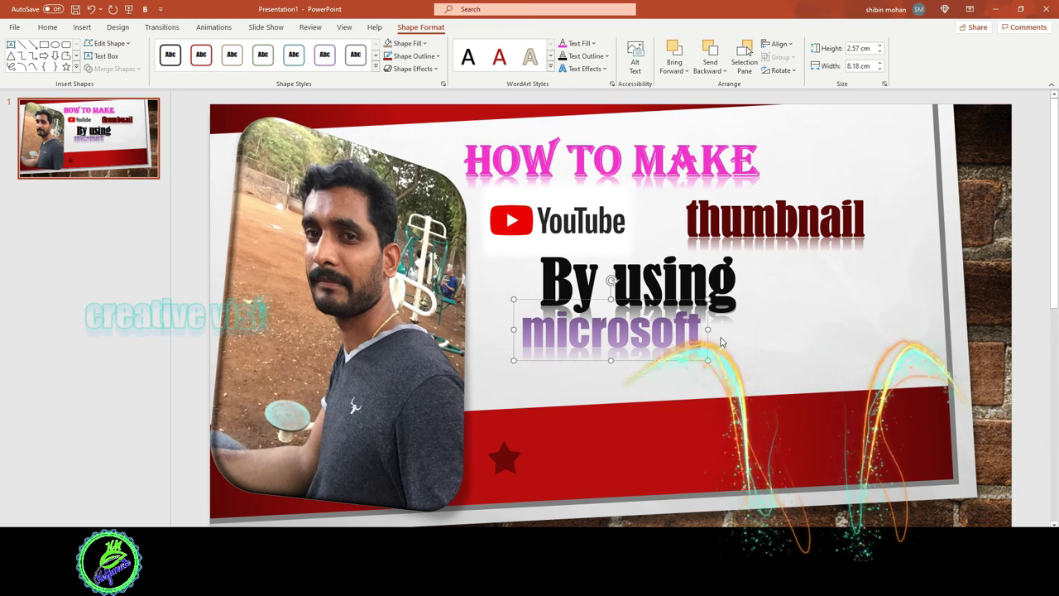
pyautogui.write(' powerpoint')
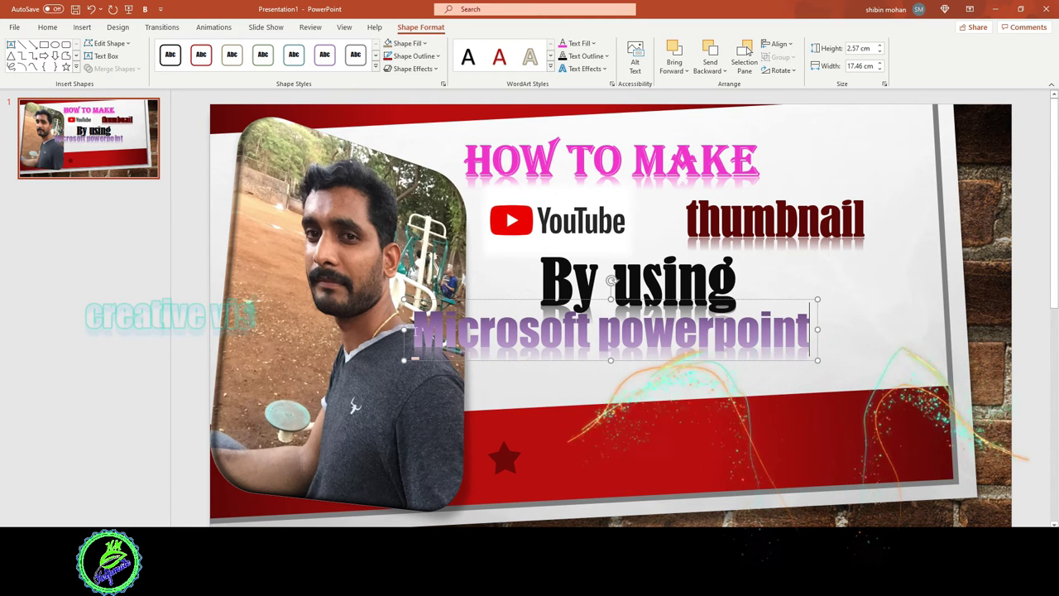
# Step: Fix the spelling so the line reads 'Microsoft PowerPoint'
pyautogui.moveTo(414, 329); pyautogui.dragTo(807, 331)
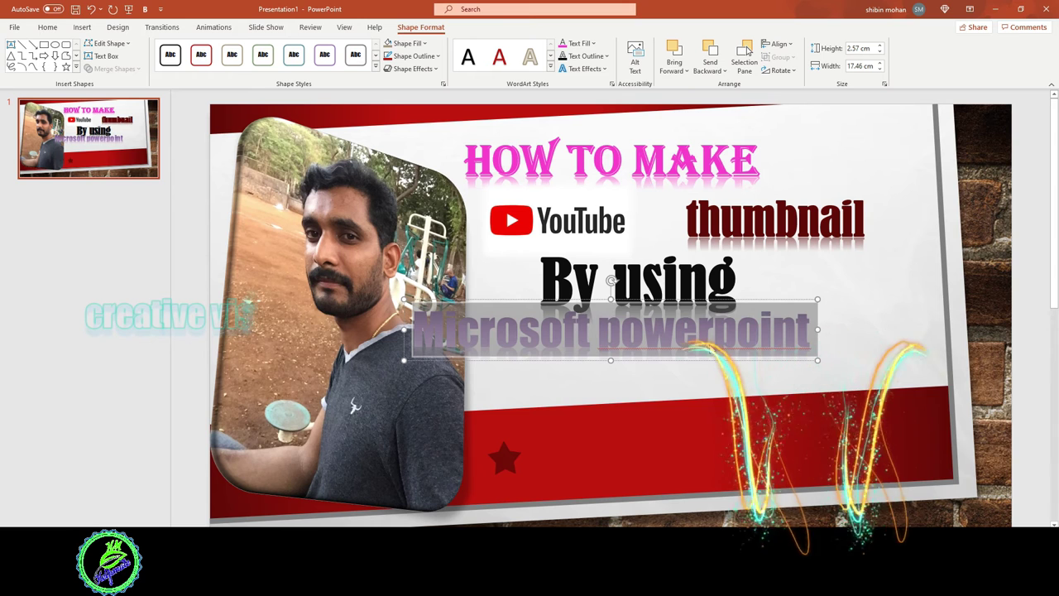
pyautogui.click(713, 341)
pyautogui.rightClick(711, 351)
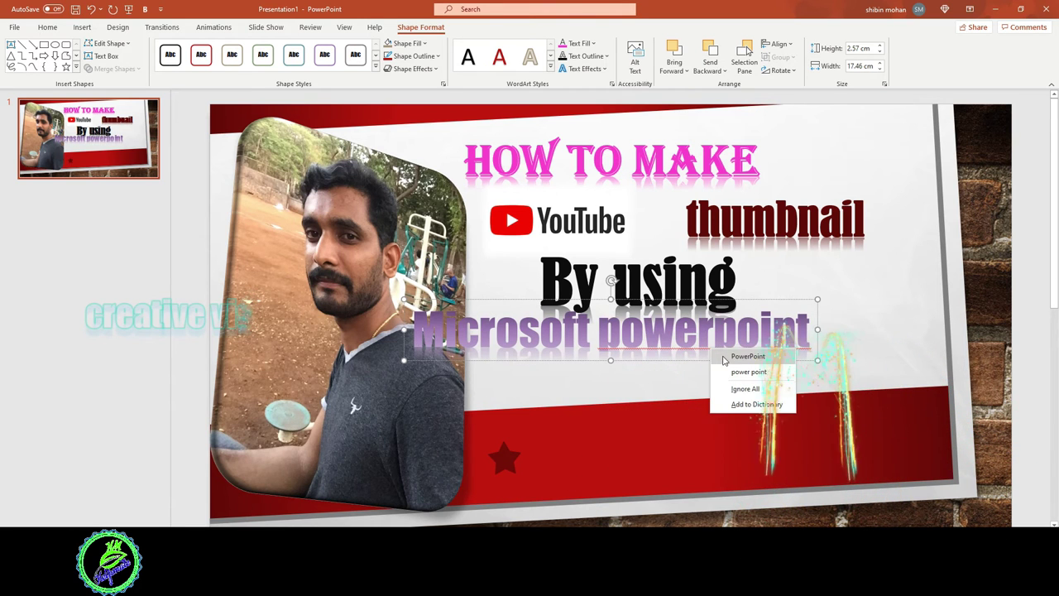
pyautogui.click(725, 358)
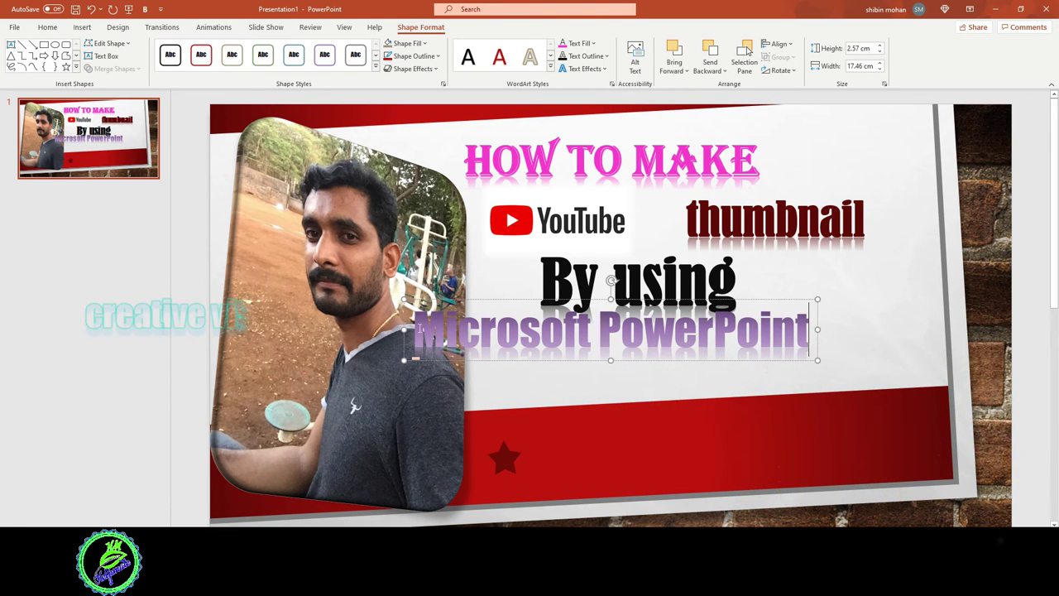
# Step: Set 'Microsoft PowerPoint' in Bernard MT Condensed and colour it dark blue
pyautogui.moveTo(418, 331); pyautogui.dragTo(813, 332)
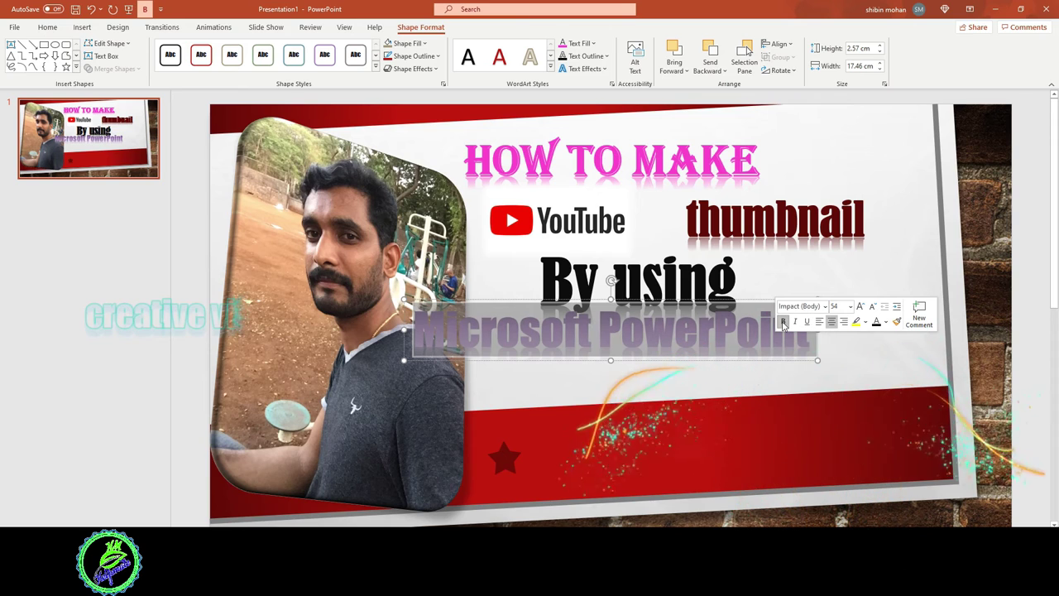
pyautogui.click(825, 306)
pyautogui.scroll(-2, 835, 248)
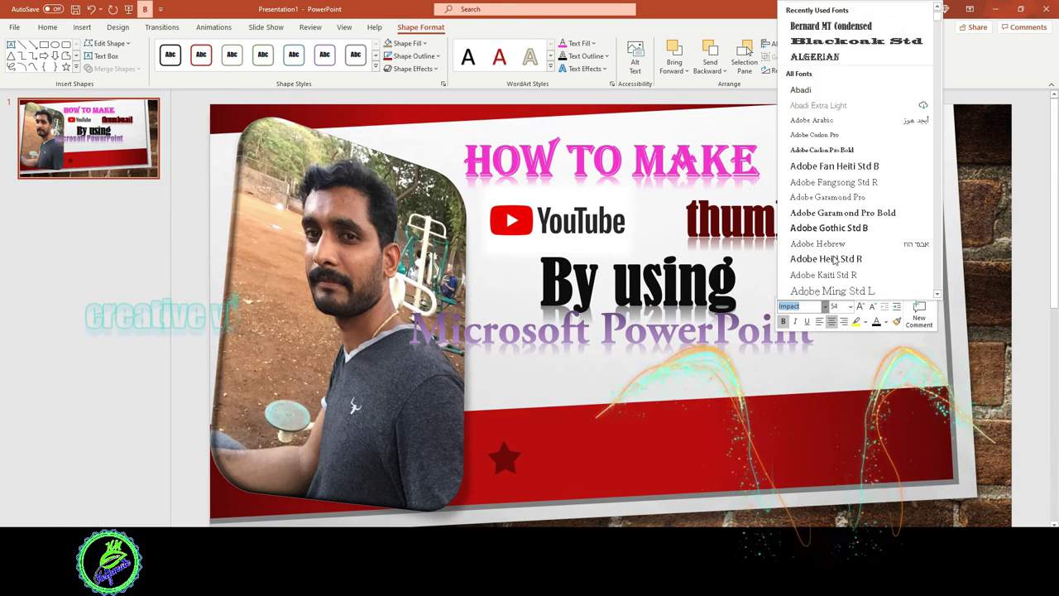
pyautogui.scroll(-5, 836, 248)
pyautogui.scroll(-1, 835, 261)
pyautogui.scroll(-5, 835, 260)
pyautogui.scroll(-5, 834, 260)
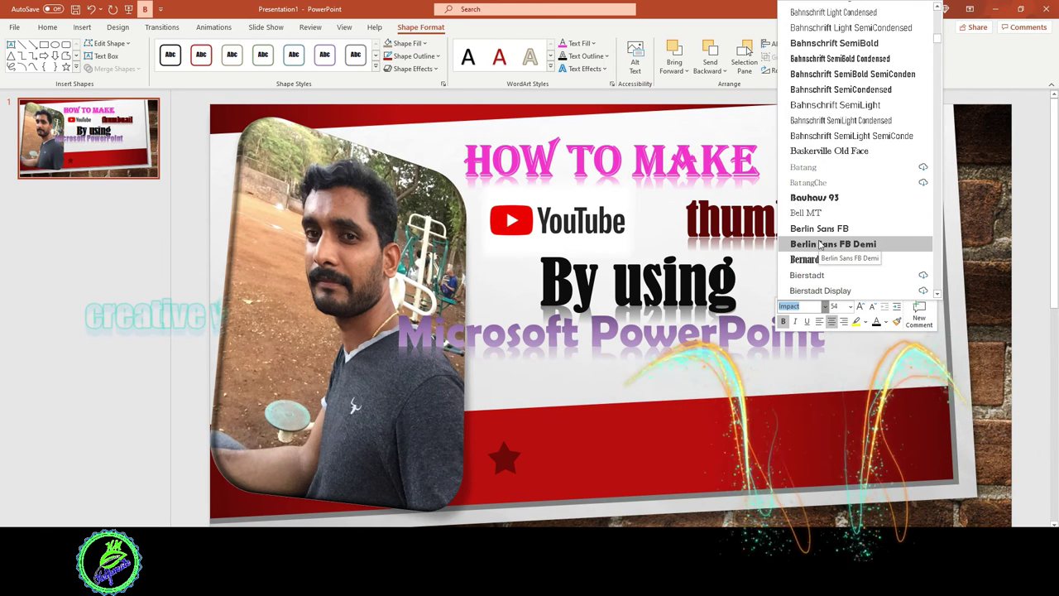
pyautogui.click(812, 261)
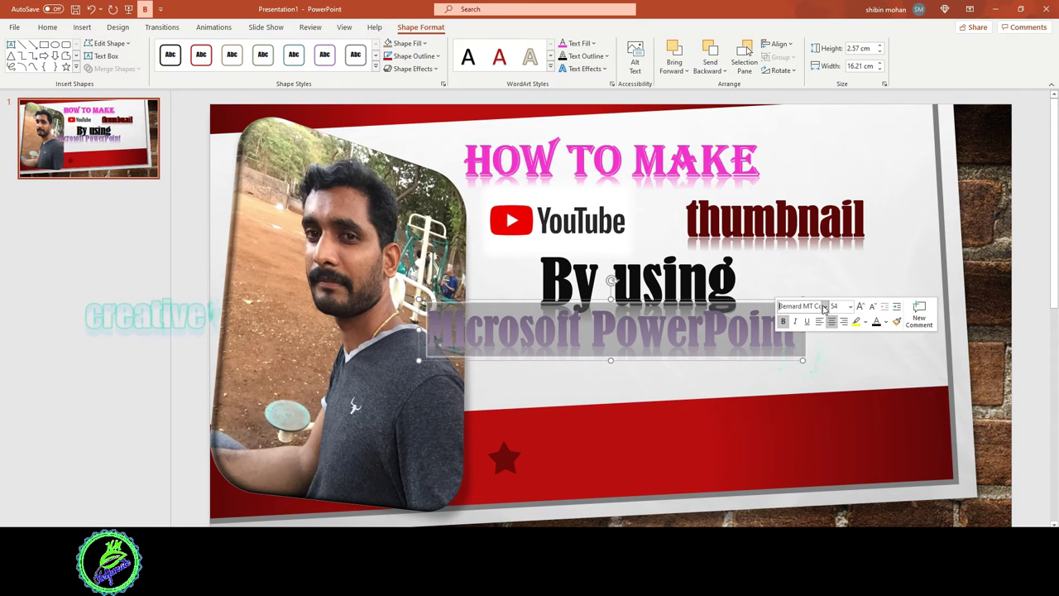
pyautogui.click(887, 326)
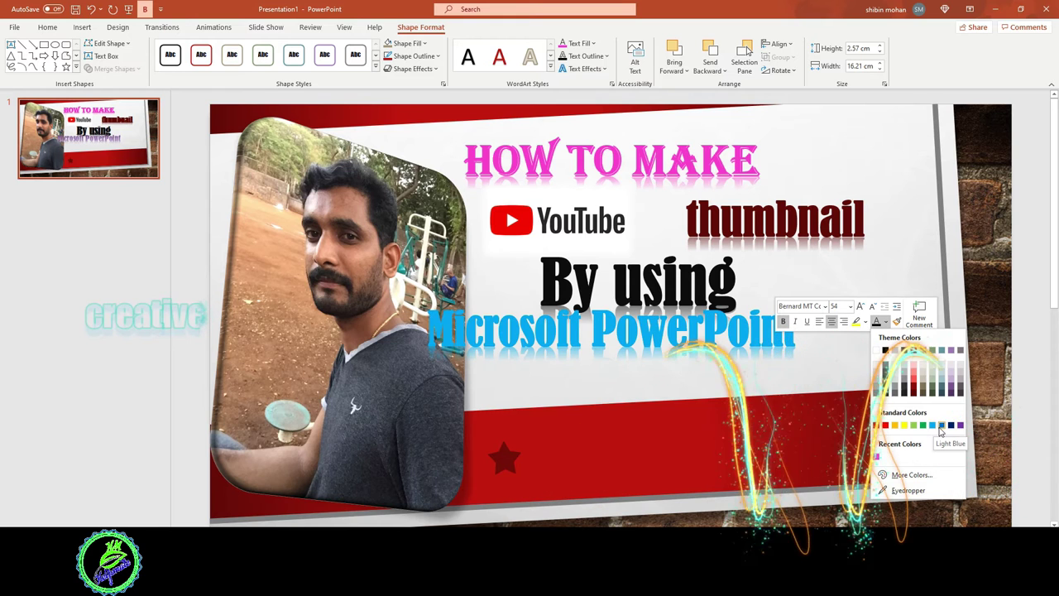
pyautogui.click(951, 426)
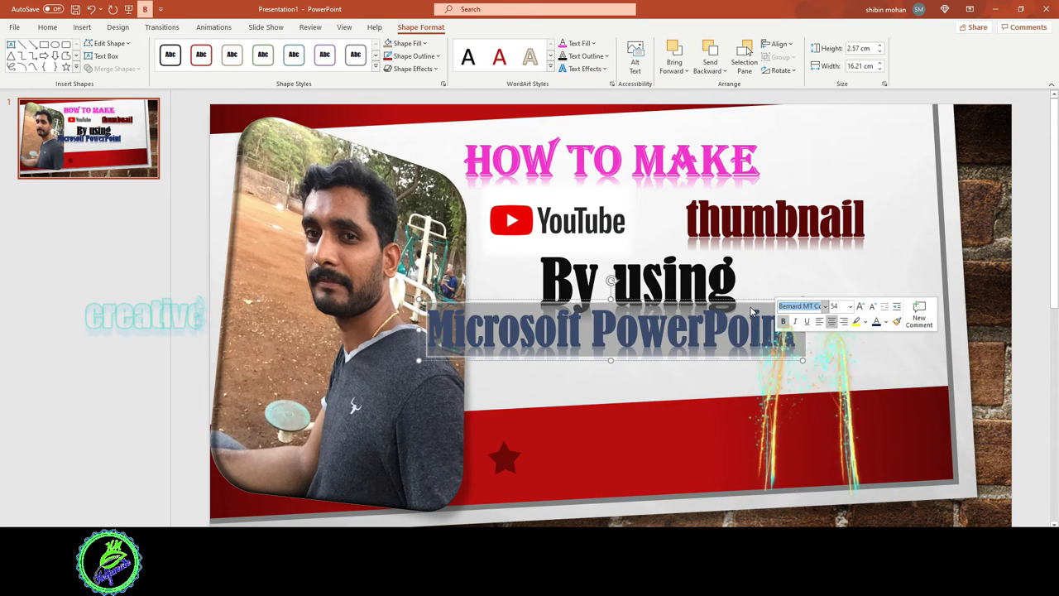
# Step: Move 'Microsoft PowerPoint' under 'By using' and tilt it to match the slide's angle
pyautogui.moveTo(748, 302); pyautogui.dragTo(839, 325)
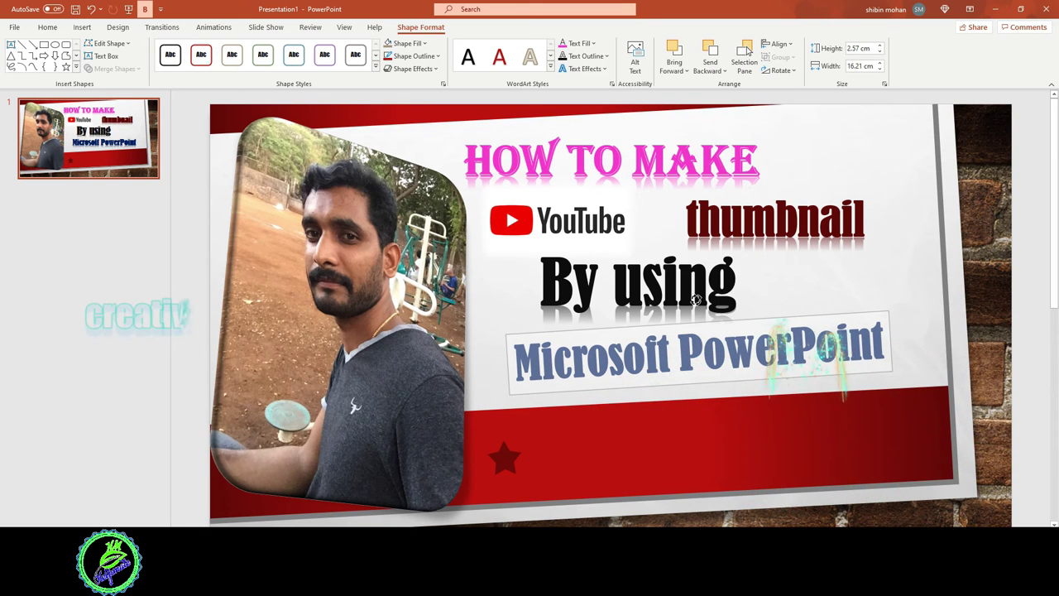
pyautogui.moveTo(696, 301); pyautogui.dragTo(697, 303)
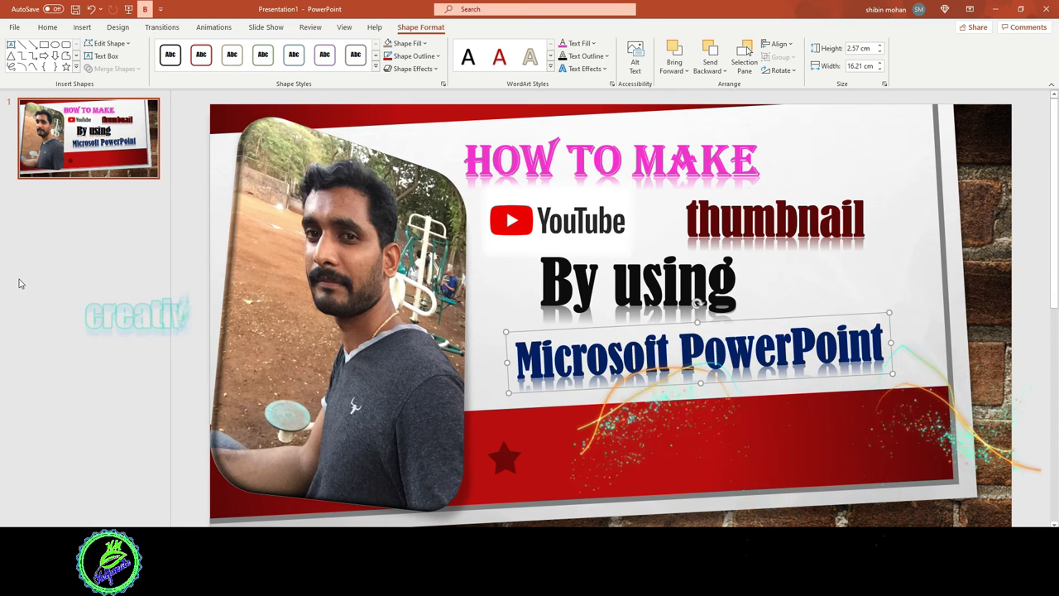
pyautogui.click(91, 281)
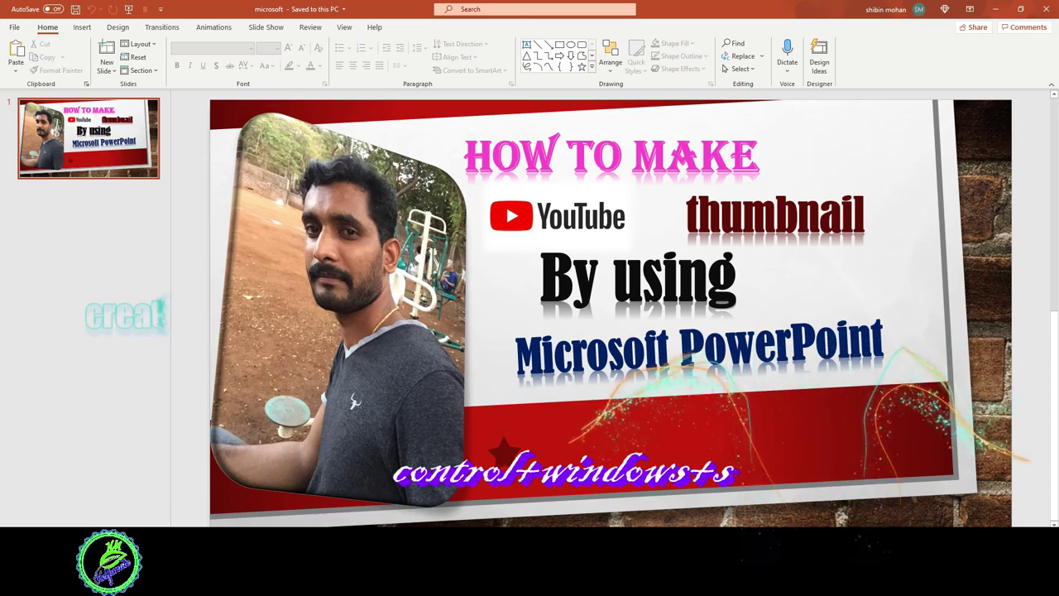
pyautogui.press('super+shift+s')
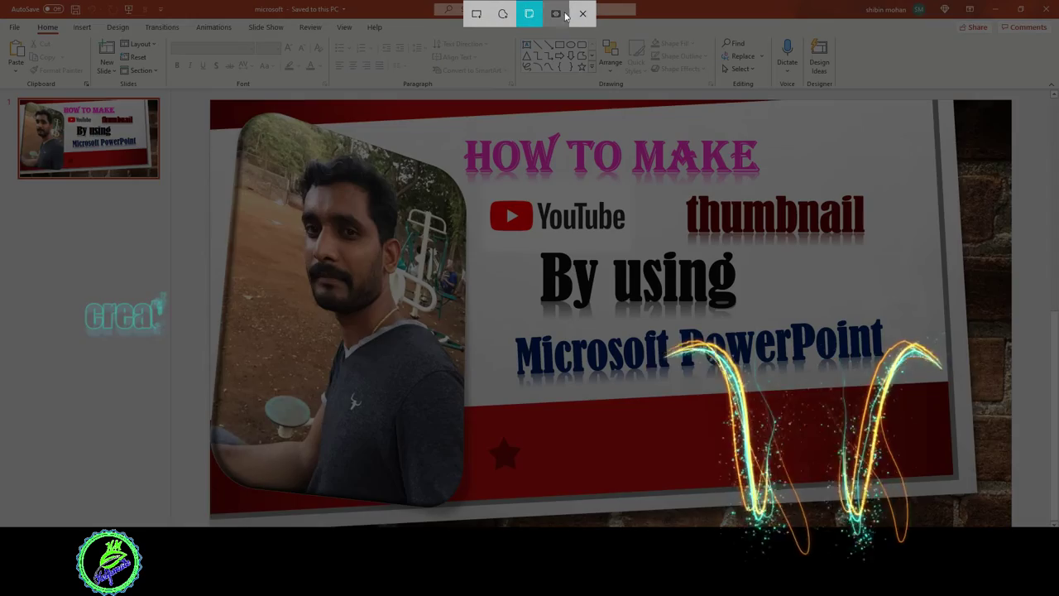
# Step: Take a full-screen snip and crop it in Snip & Sketch to just the thumbnail slide
pyautogui.press('Escape')
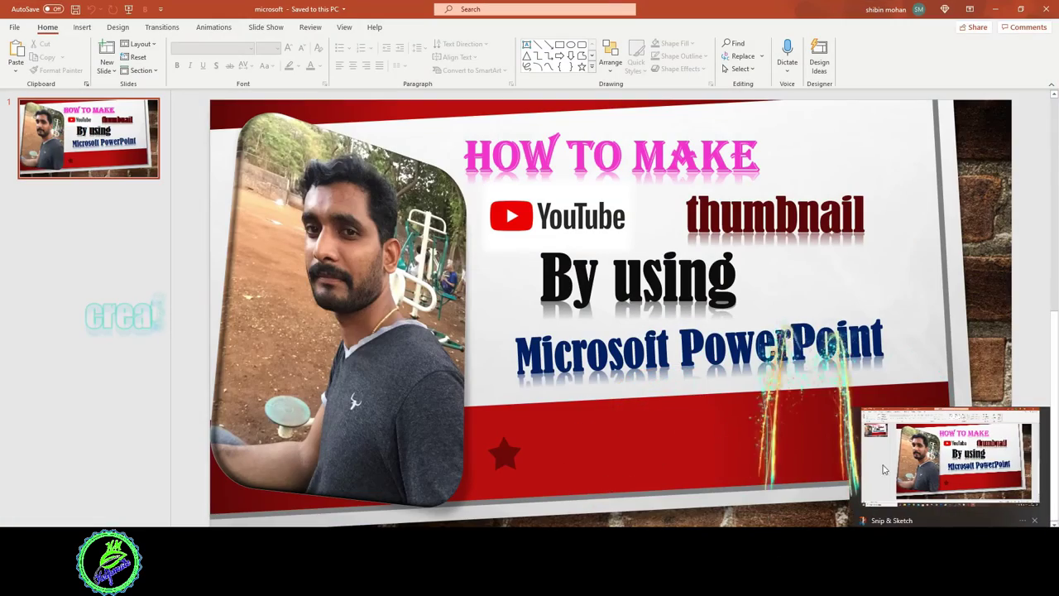
pyautogui.click(969, 463)
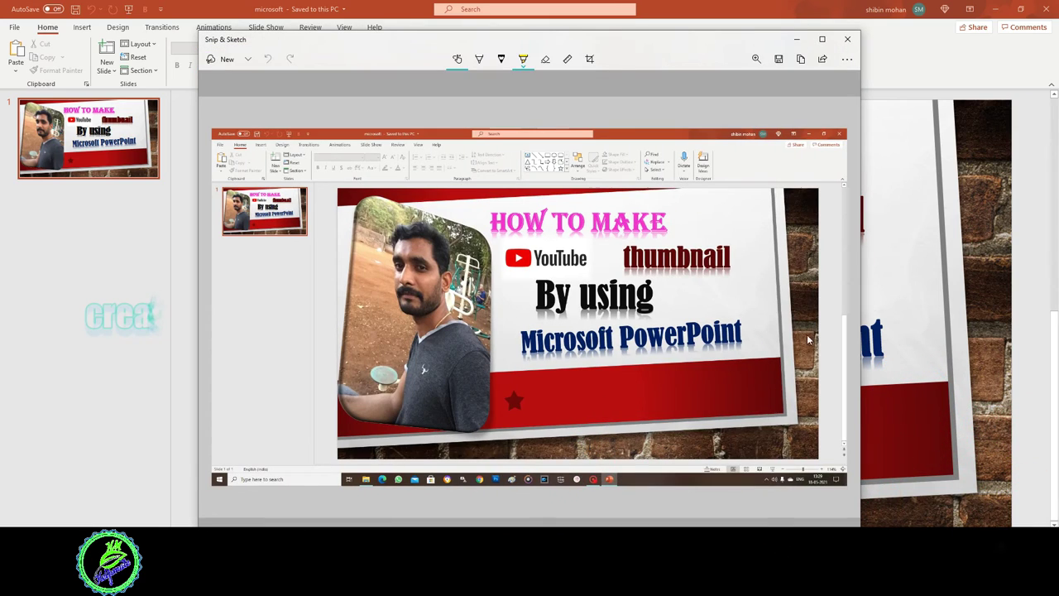
pyautogui.click(589, 59)
pyautogui.moveTo(210, 130); pyautogui.dragTo(335, 188)
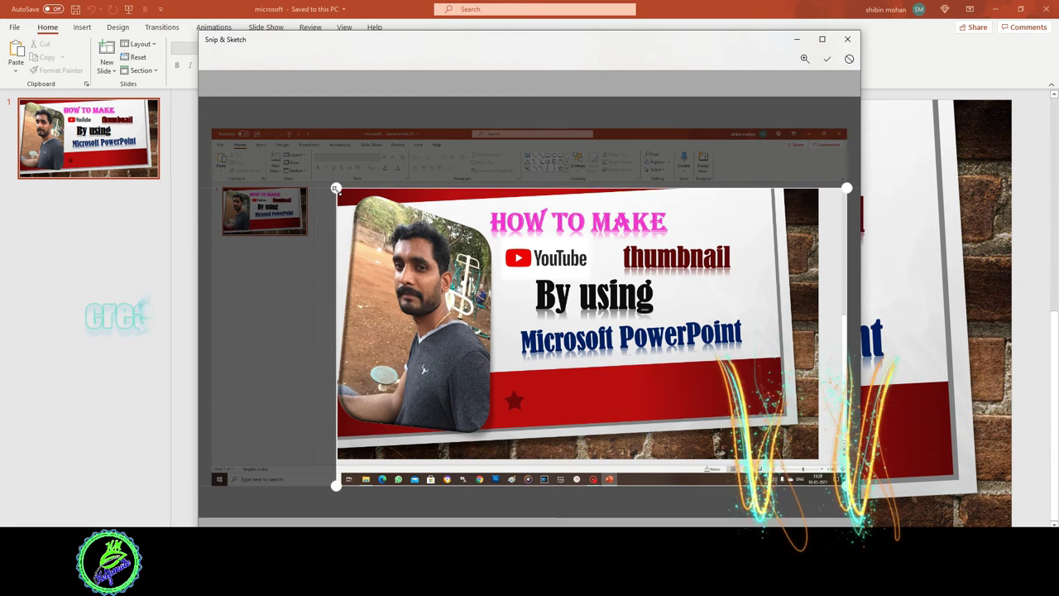
pyautogui.click(846, 485)
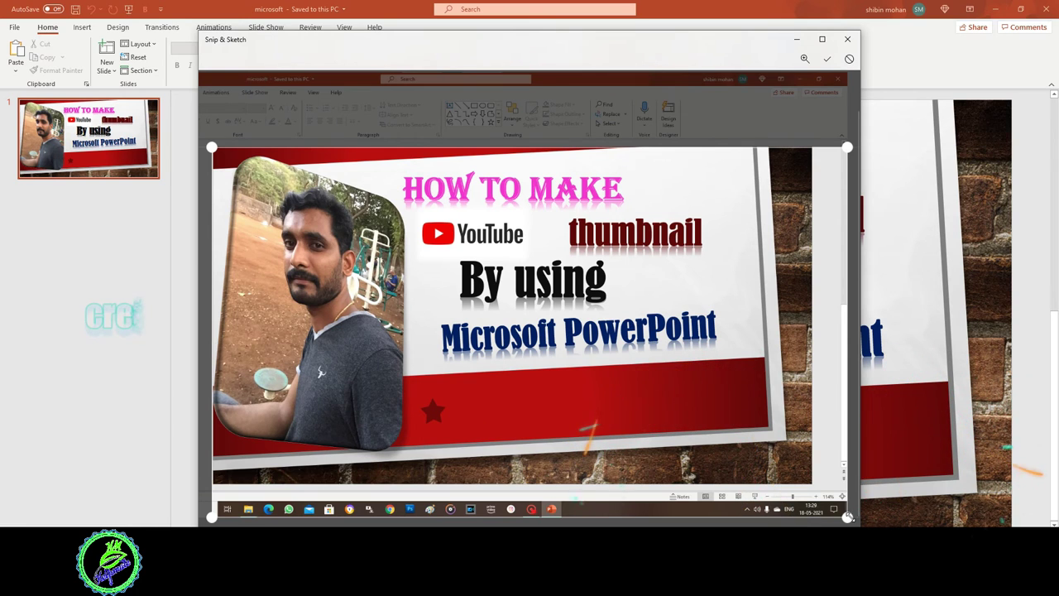
pyautogui.moveTo(847, 516); pyautogui.dragTo(813, 484)
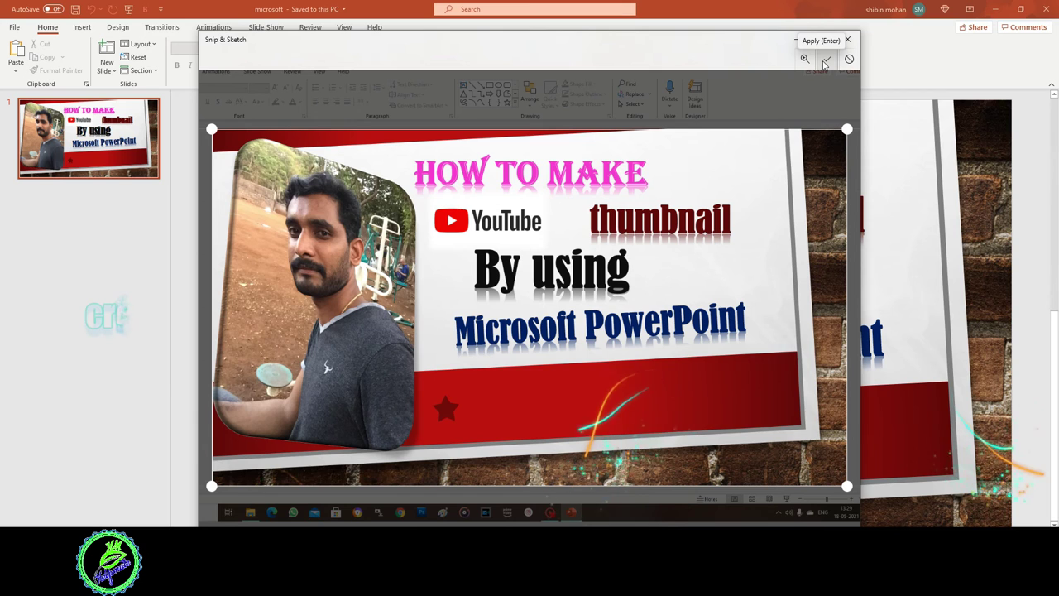
pyautogui.click(825, 61)
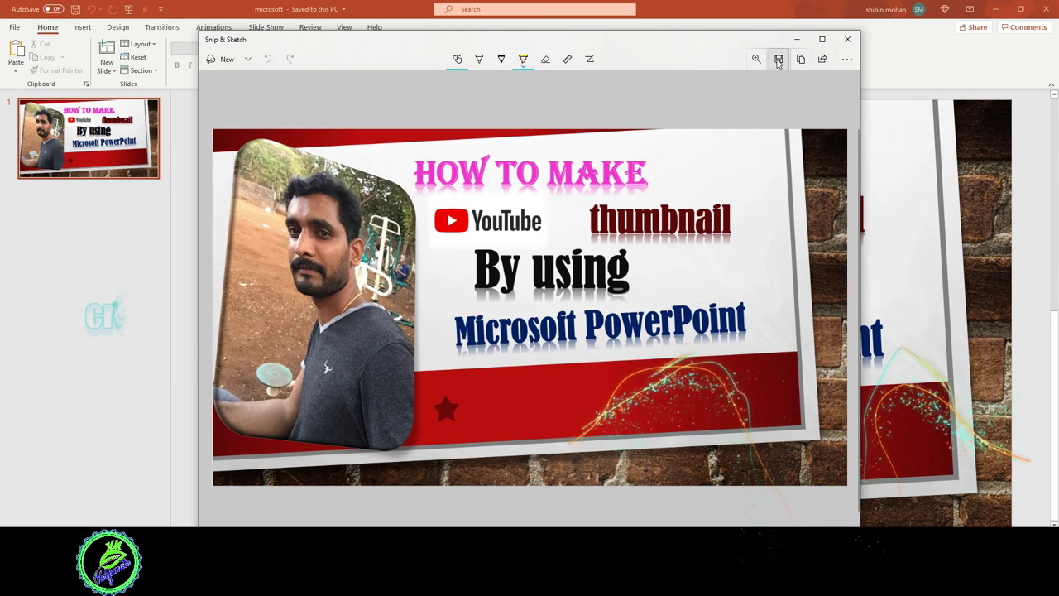
pyautogui.click(778, 60)
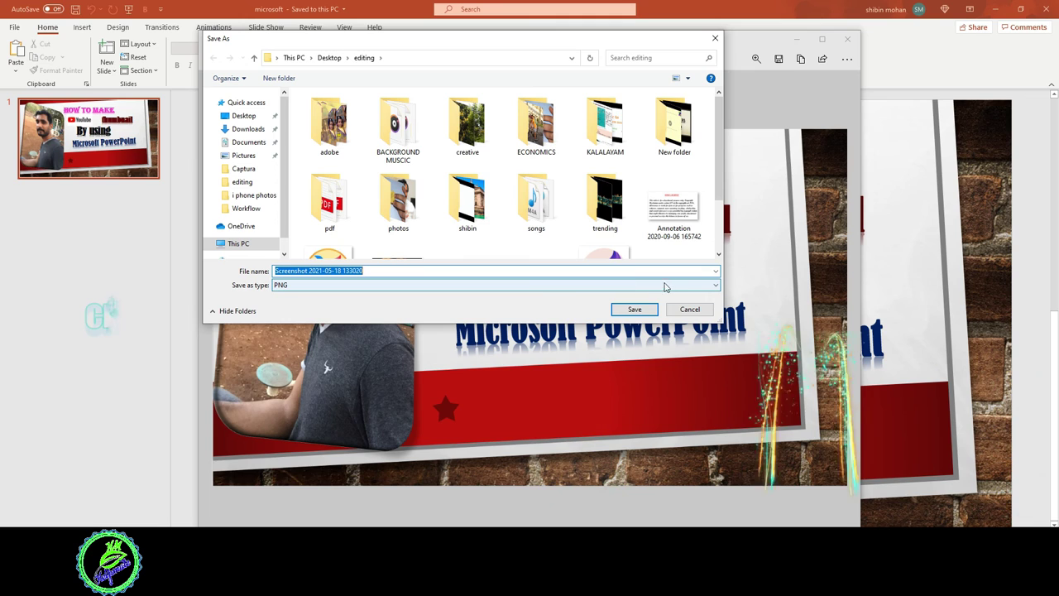
# Step: Confirm saving the thumbnail screenshot as PNG, then close Snip & Sketch to return to the slide
pyautogui.click(634, 310)
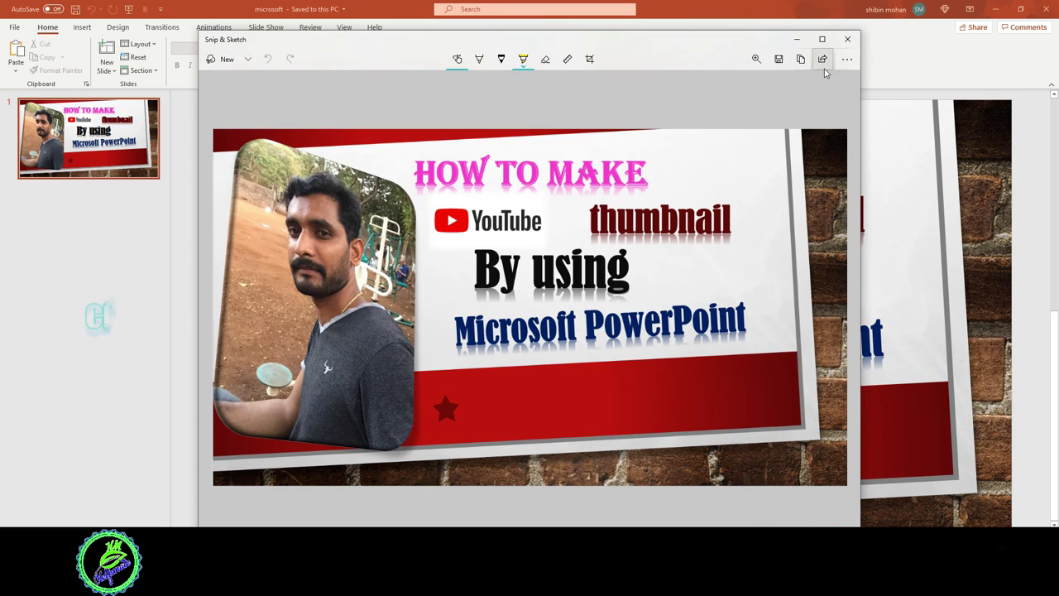
pyautogui.click(851, 38)
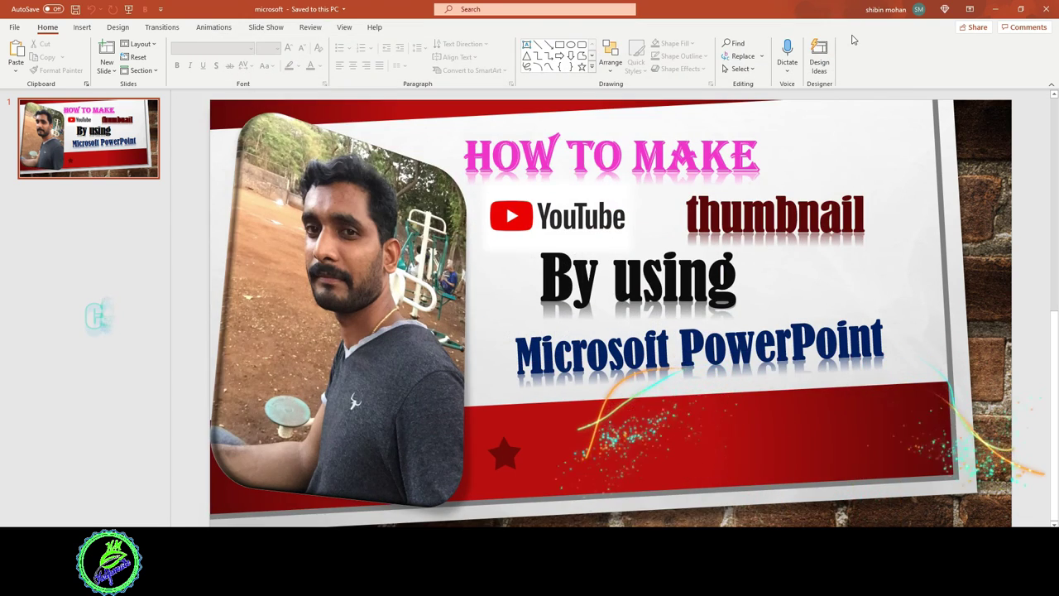